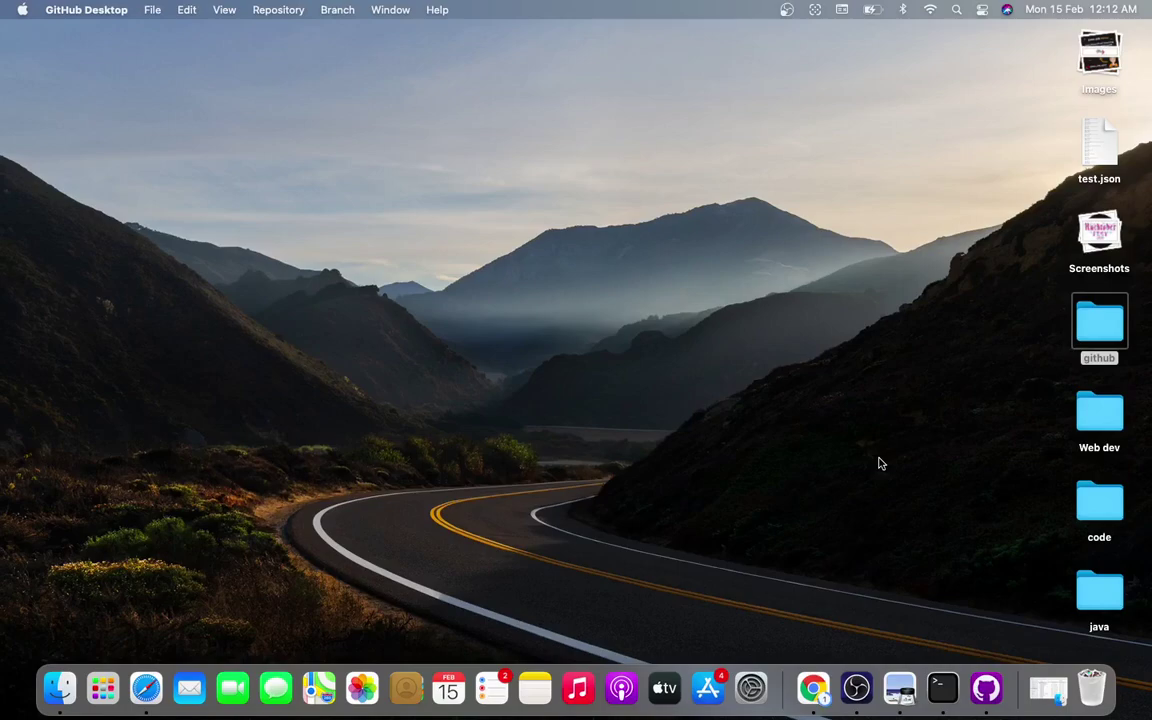
Open GitHub Desktop and view its list of existing repositories.
{"action": "left_click", "coordinate": [986, 688]}
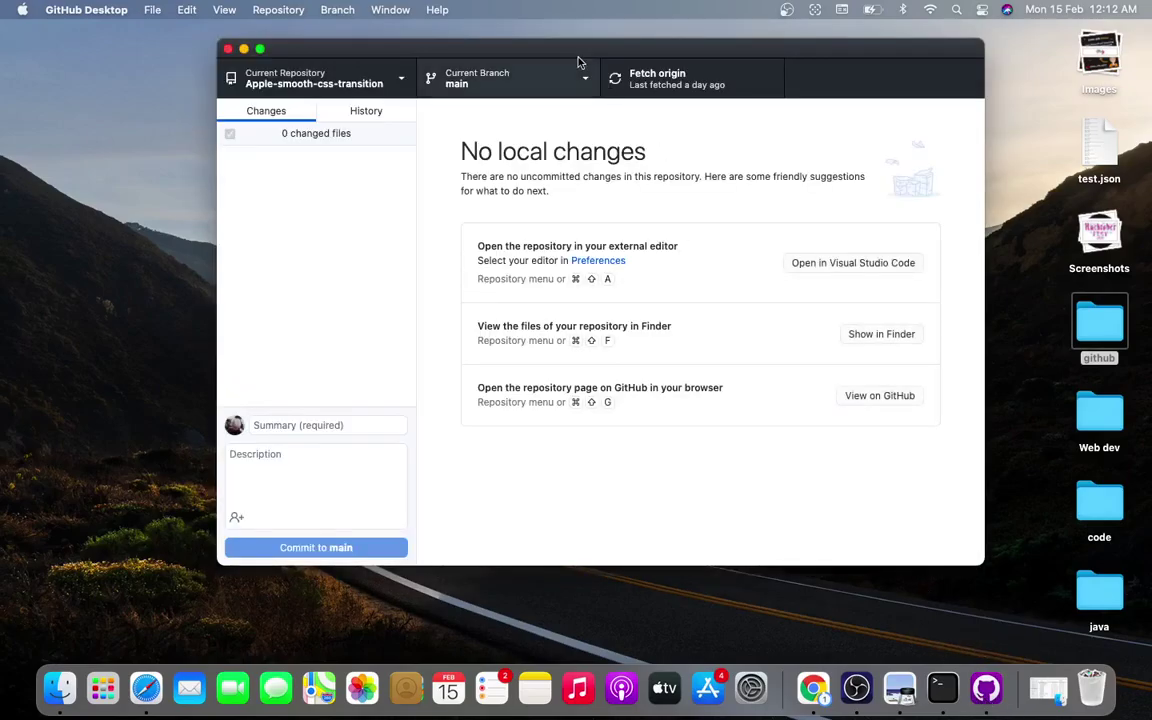
{"action": "left_click_drag", "start_coordinate": [577, 62], "coordinate": [504, 69]}
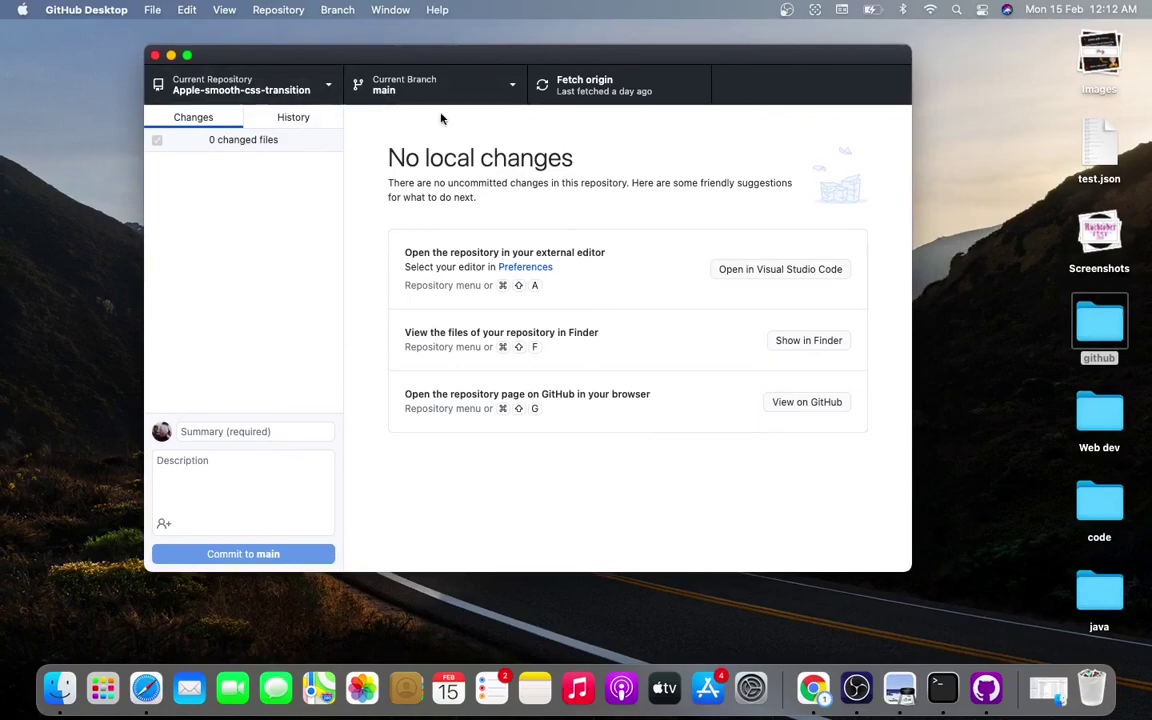
{"action": "left_click", "coordinate": [295, 92]}
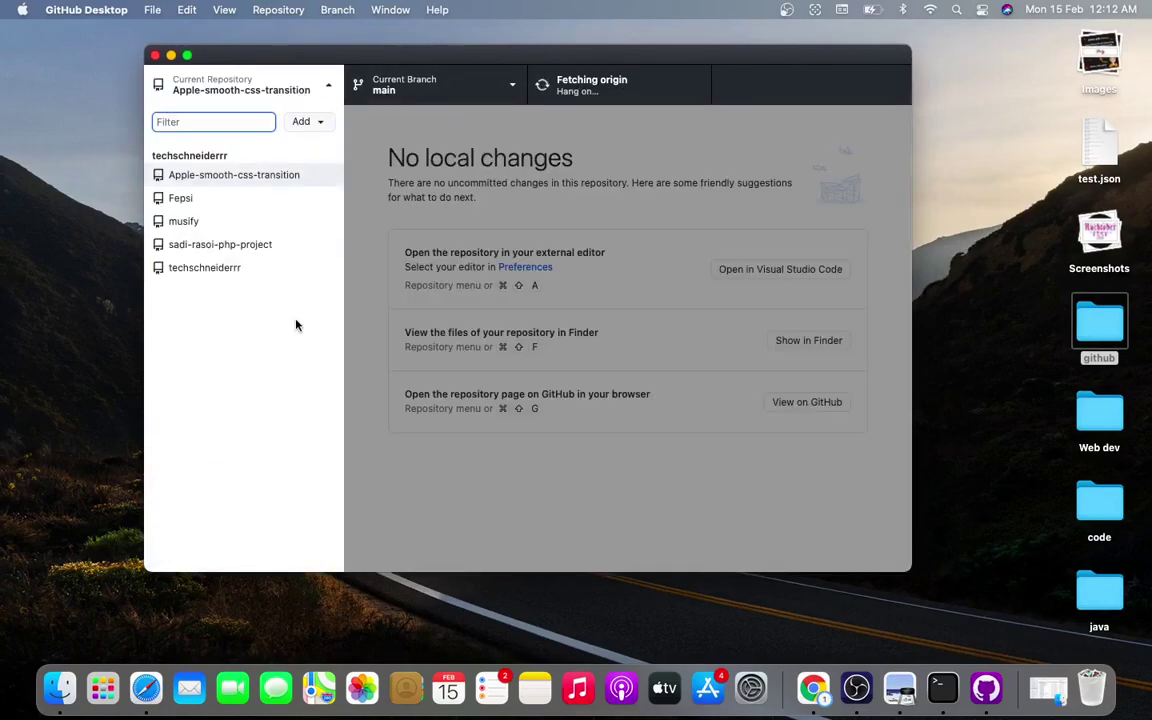
{"action": "left_click", "coordinate": [476, 489]}
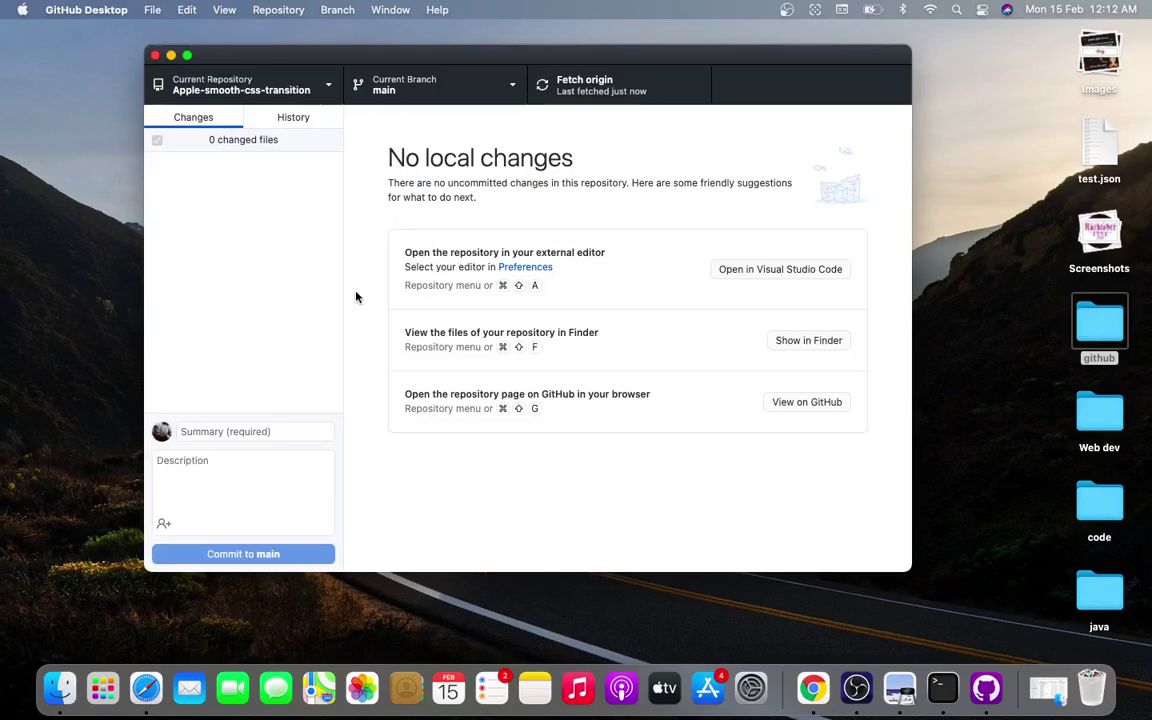
{"action": "left_click", "coordinate": [152, 10]}
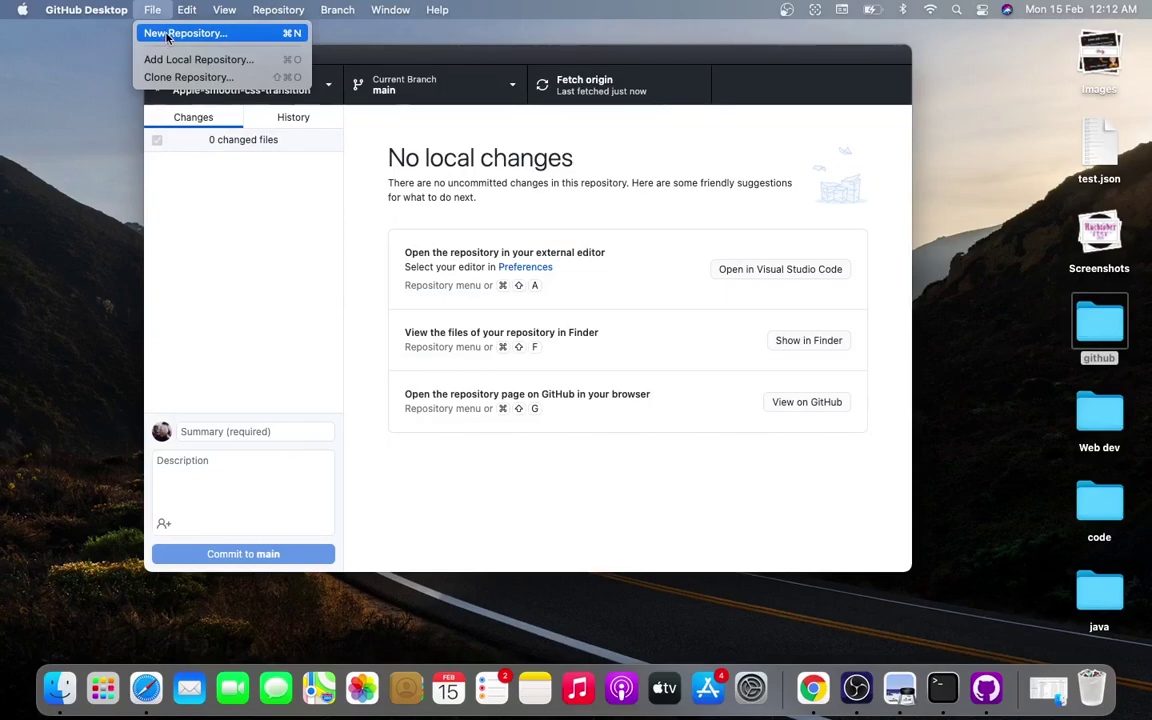
{"action": "left_click", "coordinate": [848, 506]}
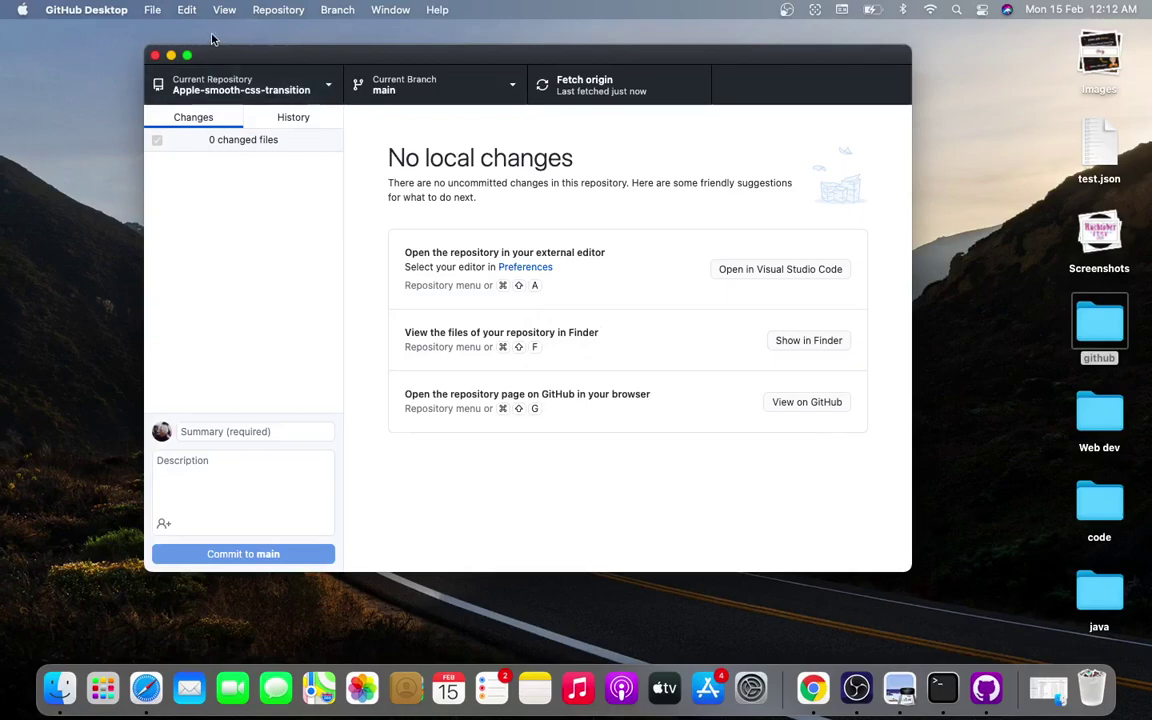
Create a new local repository named "name it", initialized with a README and kept at the default local path.
{"action": "left_click", "coordinate": [278, 10]}
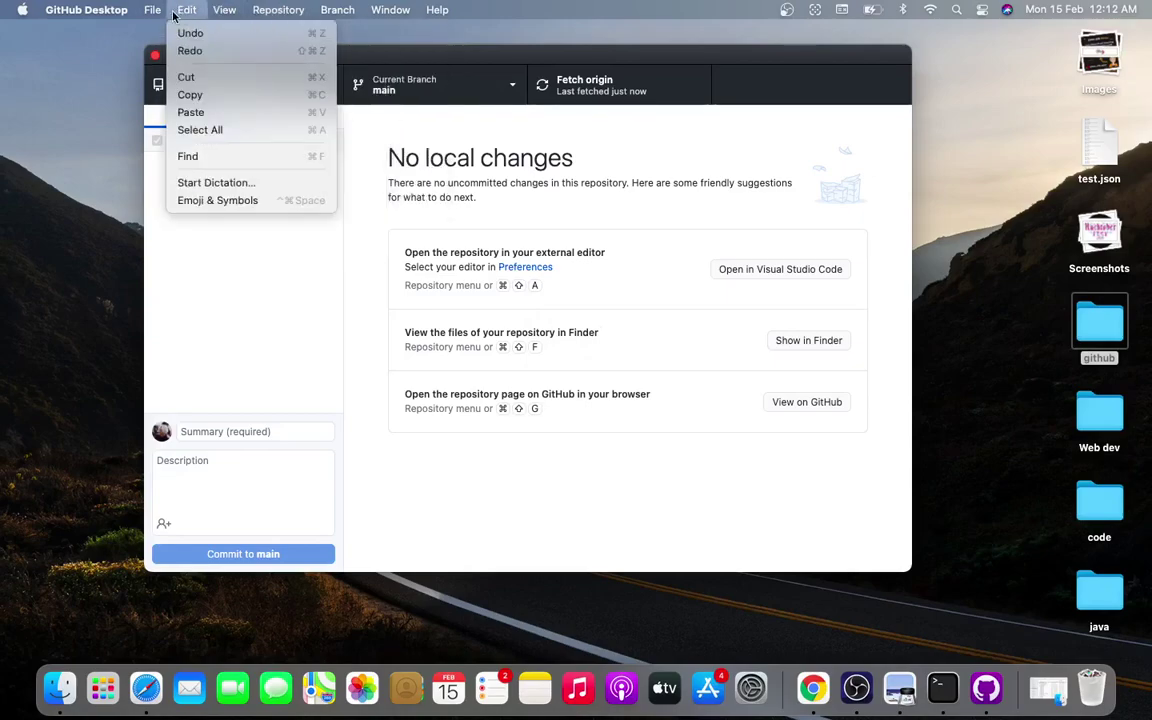
{"action": "mouse_move", "coordinate": [156, 15]}
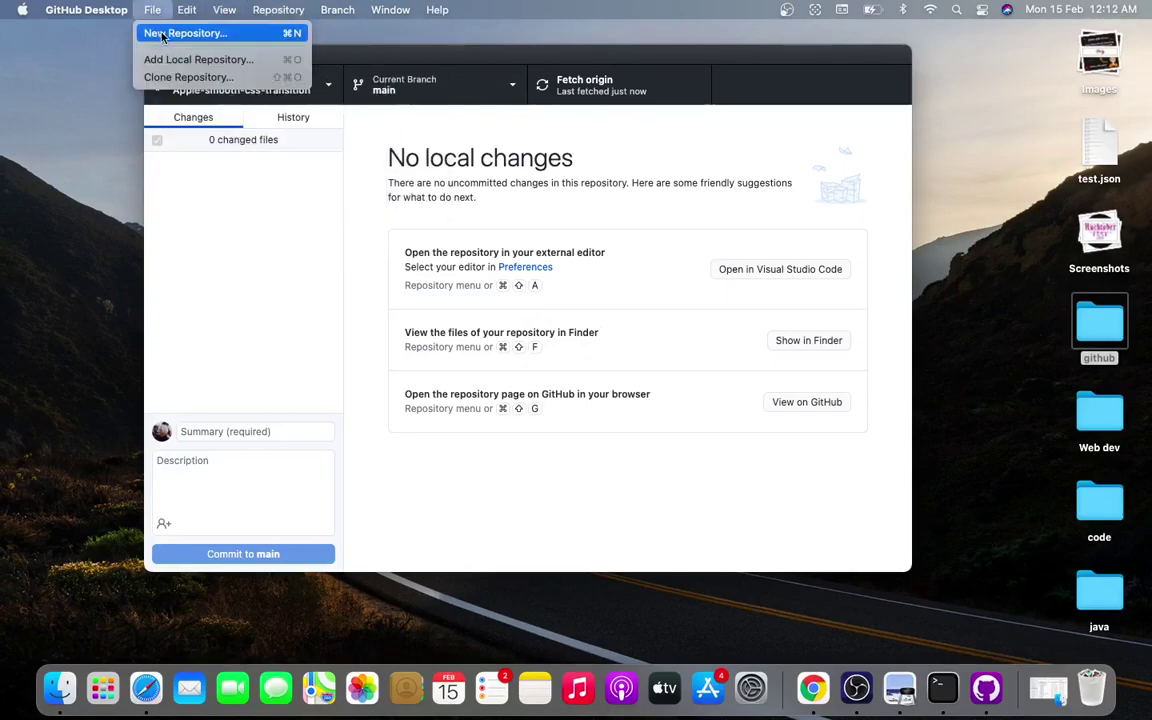
{"action": "left_click", "coordinate": [163, 36]}
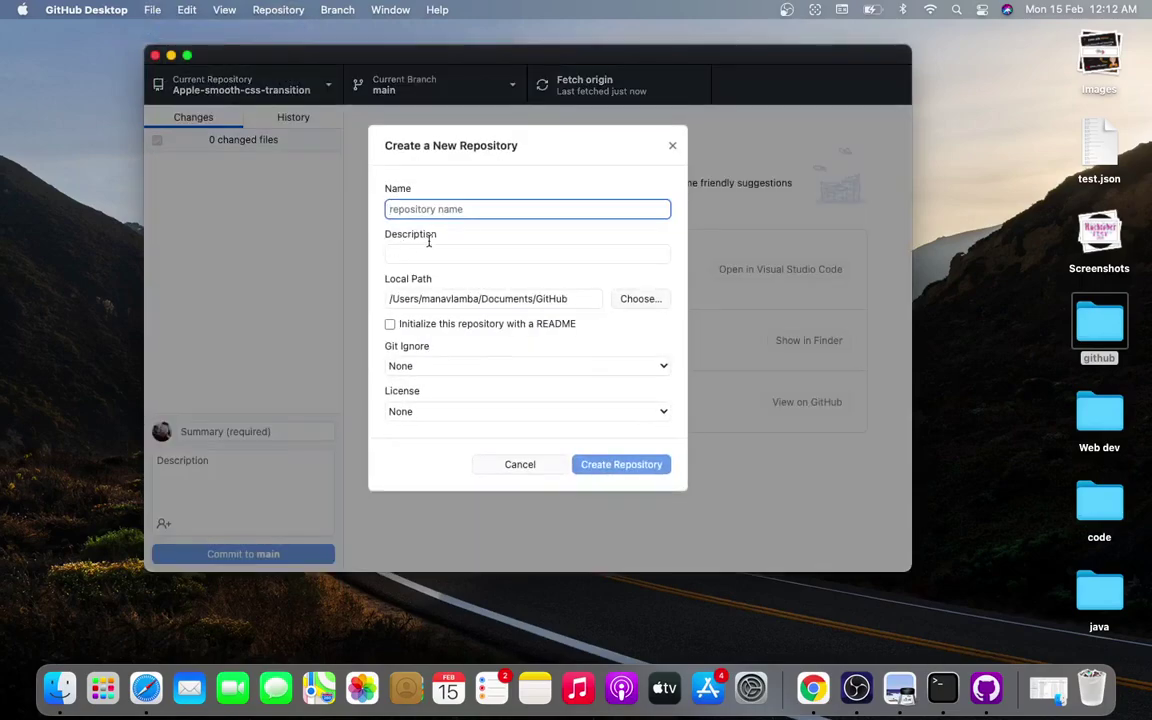
{"action": "type", "text": "name it"}
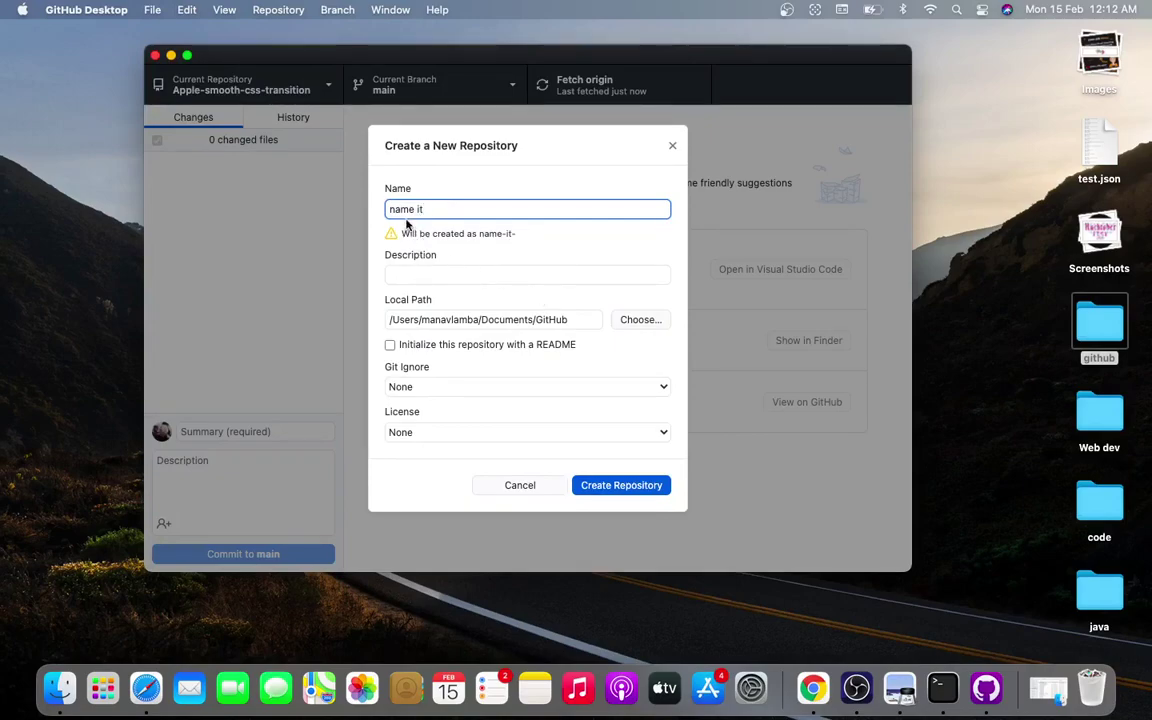
{"action": "left_click", "coordinate": [417, 276]}
{"action": "left_click", "coordinate": [442, 319]}
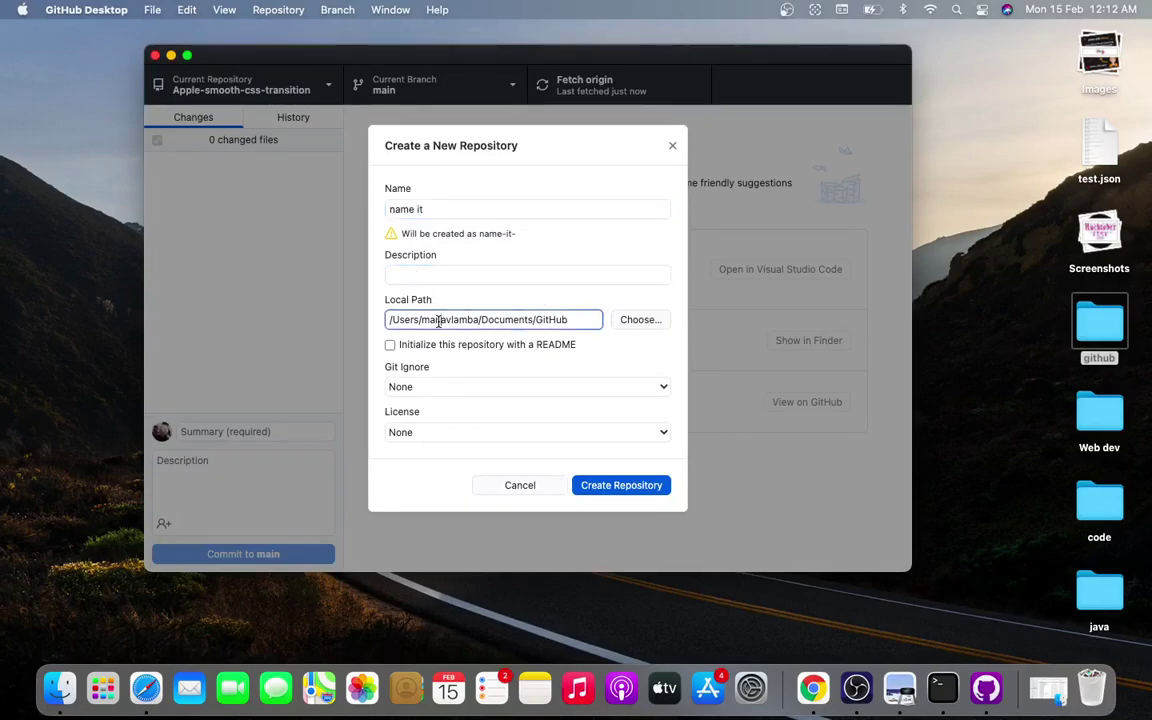
{"action": "left_click_drag", "start_coordinate": [597, 319], "coordinate": [384, 318]}
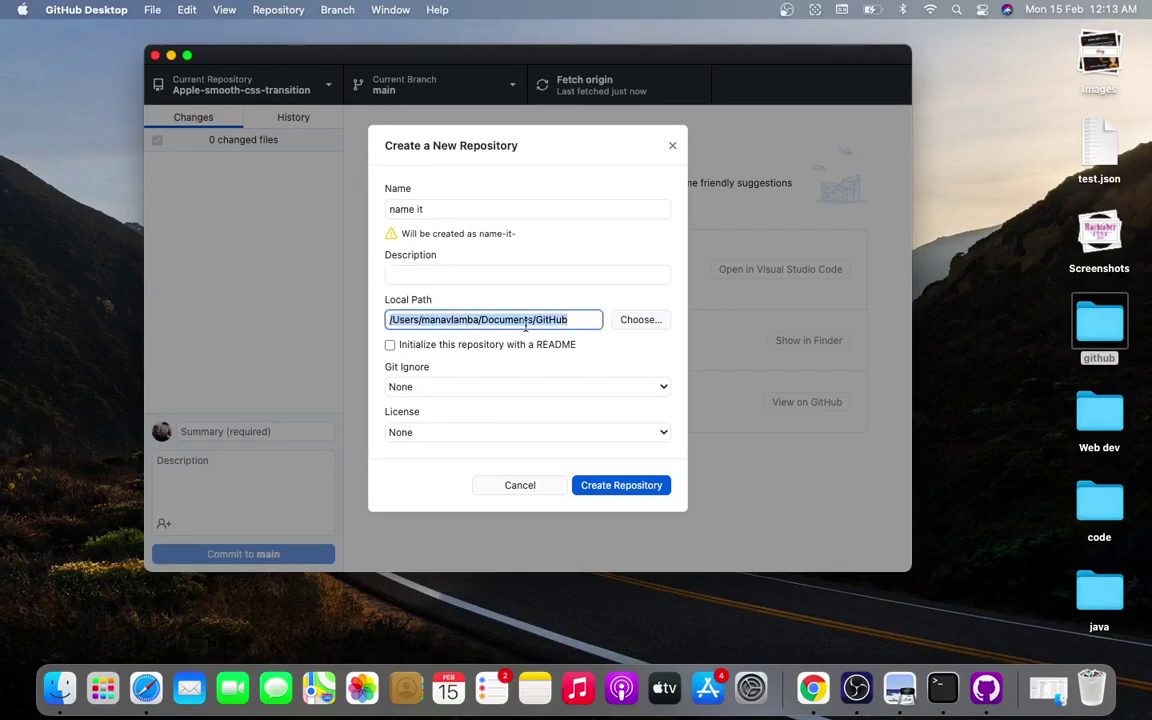
{"action": "left_click", "coordinate": [391, 347]}
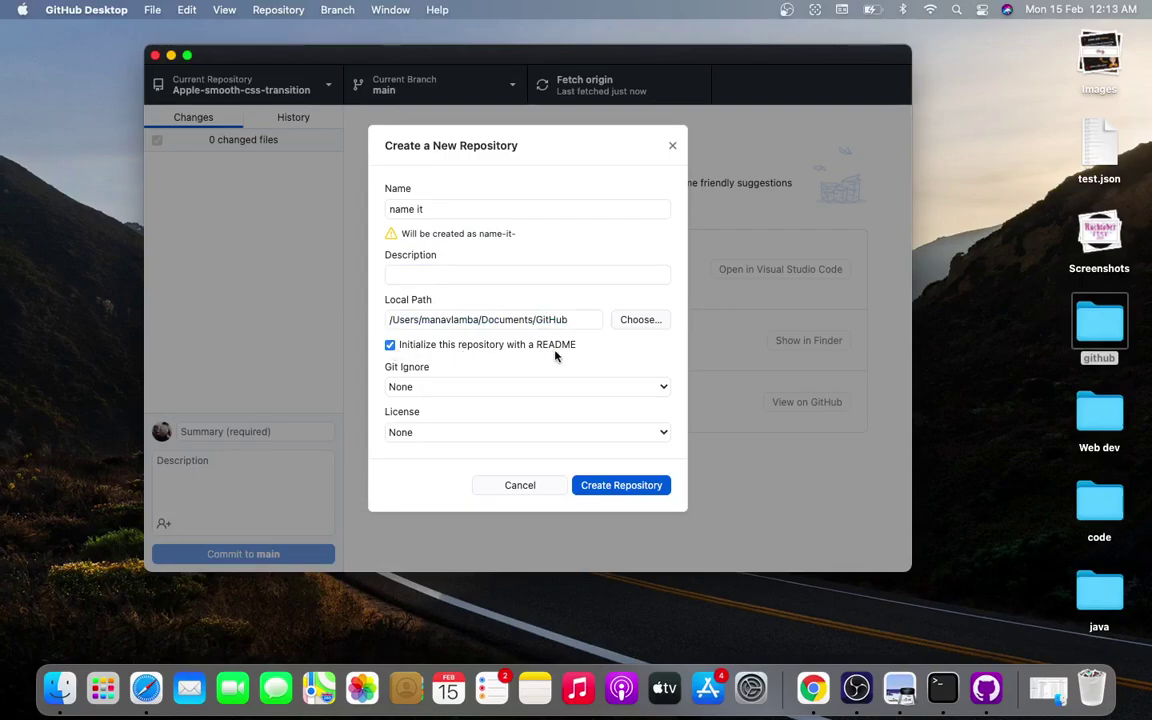
{"action": "left_click", "coordinate": [390, 344]}
{"action": "left_click", "coordinate": [611, 483]}
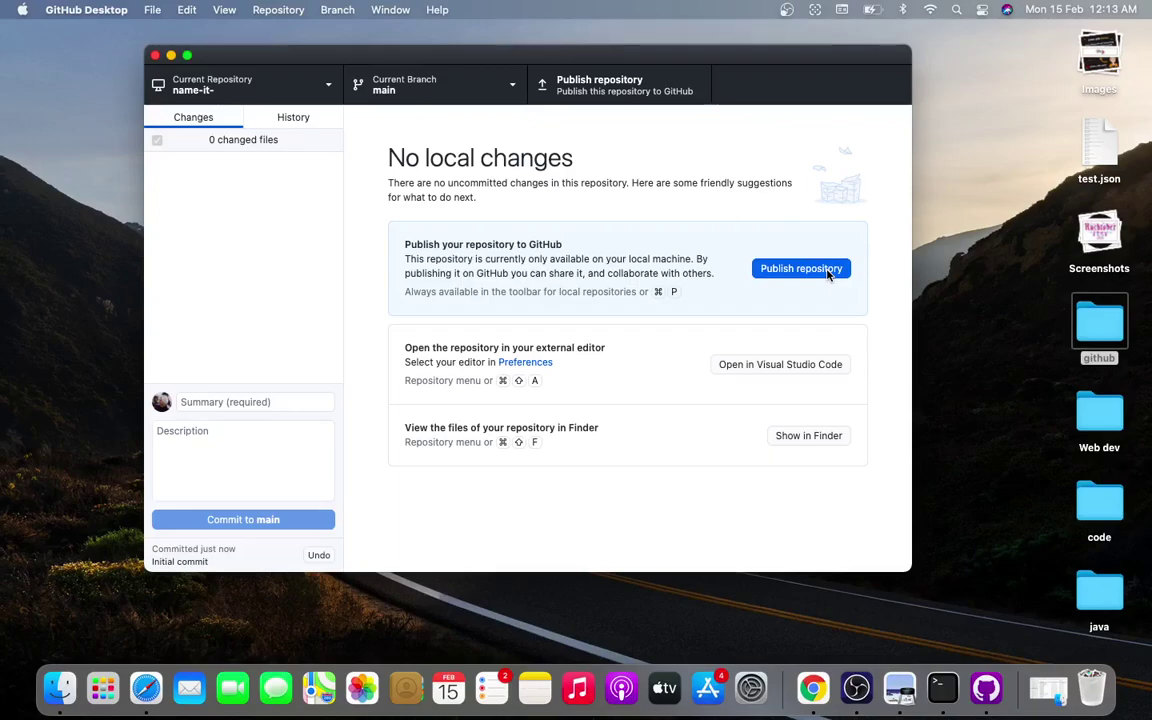
Switch to the browser and search the GitHub profile's repositories for "name-it".
{"action": "key", "text": "ctrl+Right"}
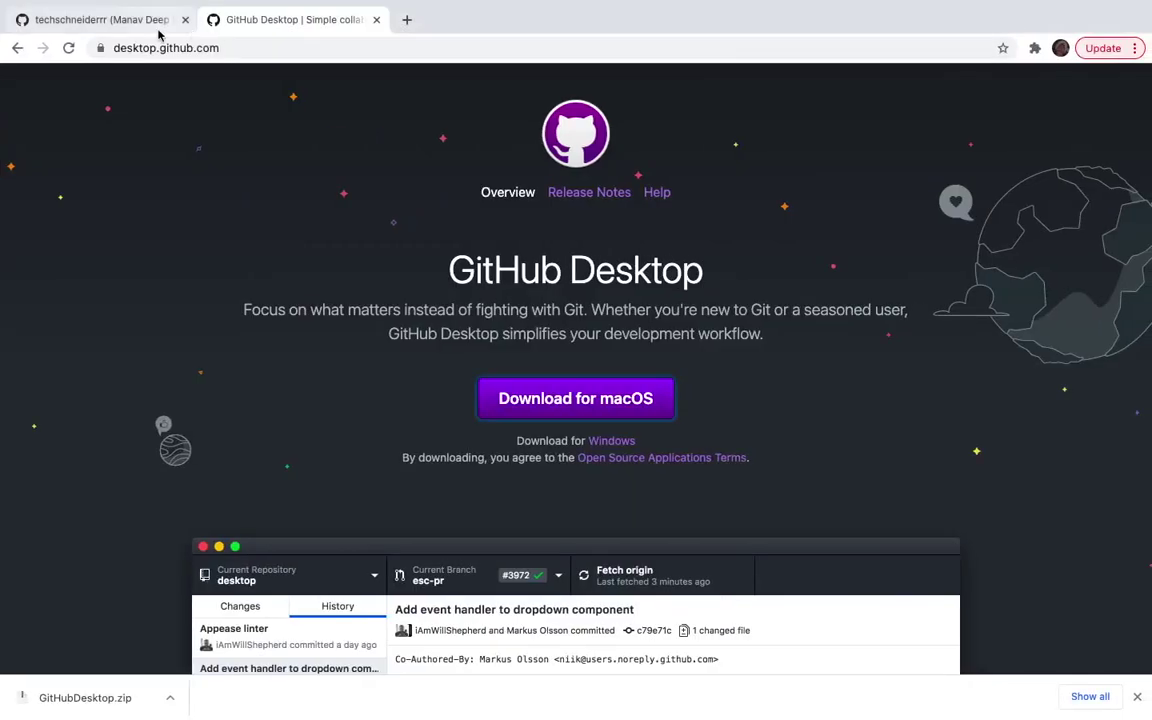
{"action": "left_click", "coordinate": [155, 30]}
{"action": "left_click", "coordinate": [511, 168]}
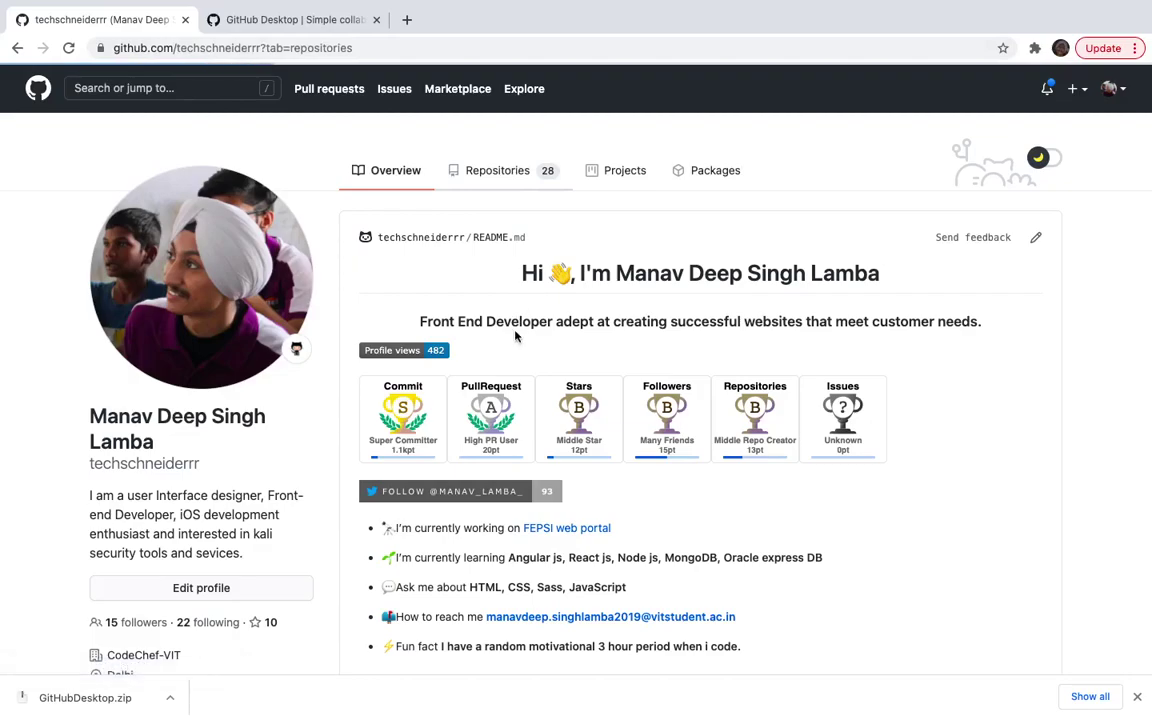
{"action": "scroll", "coordinate": [516, 337], "scroll_direction": "down", "scroll_amount": 1}
{"action": "scroll", "coordinate": [516, 337], "scroll_direction": "up", "scroll_amount": 1}
{"action": "left_click", "coordinate": [408, 193]}
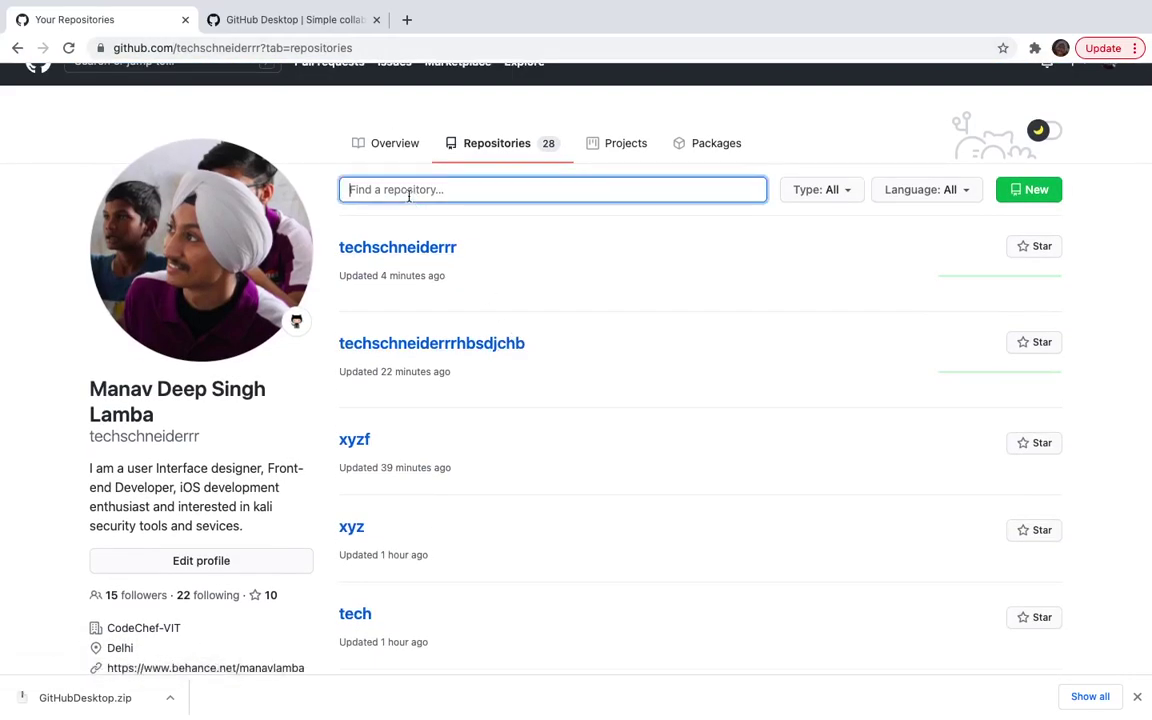
{"action": "type", "text": "name-it"}
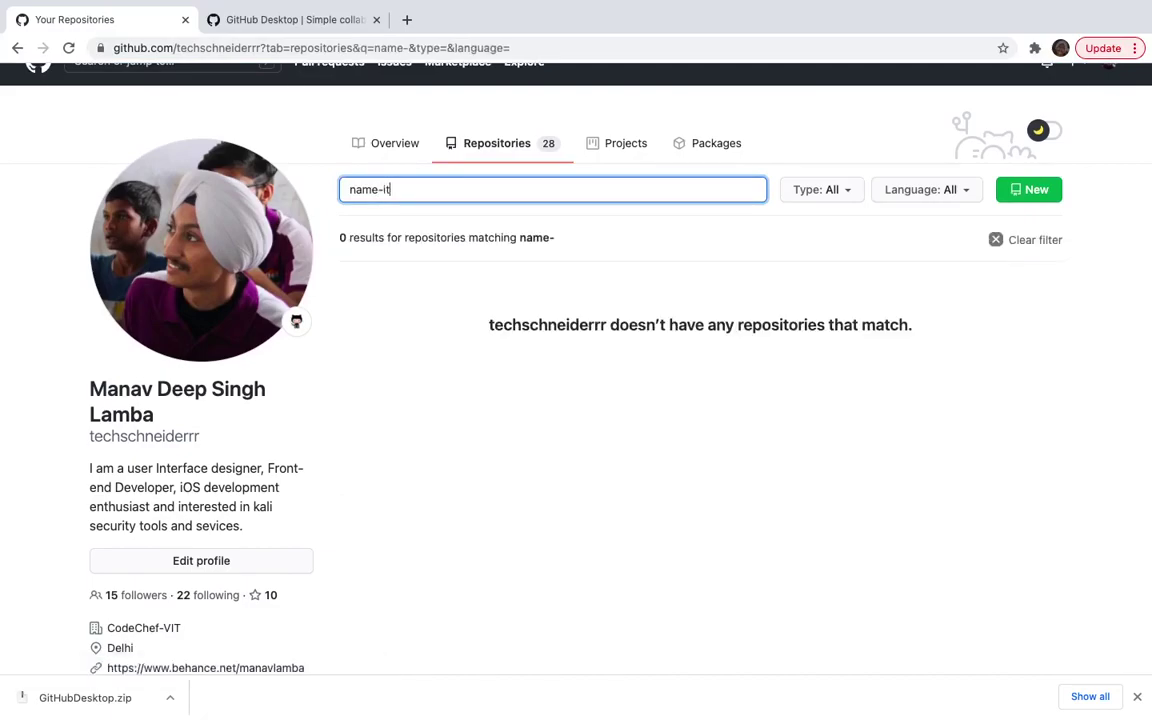
Clear the search text from the GitHub profile's repository finder.
{"action": "key", "text": "BackSpace"}
{"action": "key", "text": "BackSpace"}
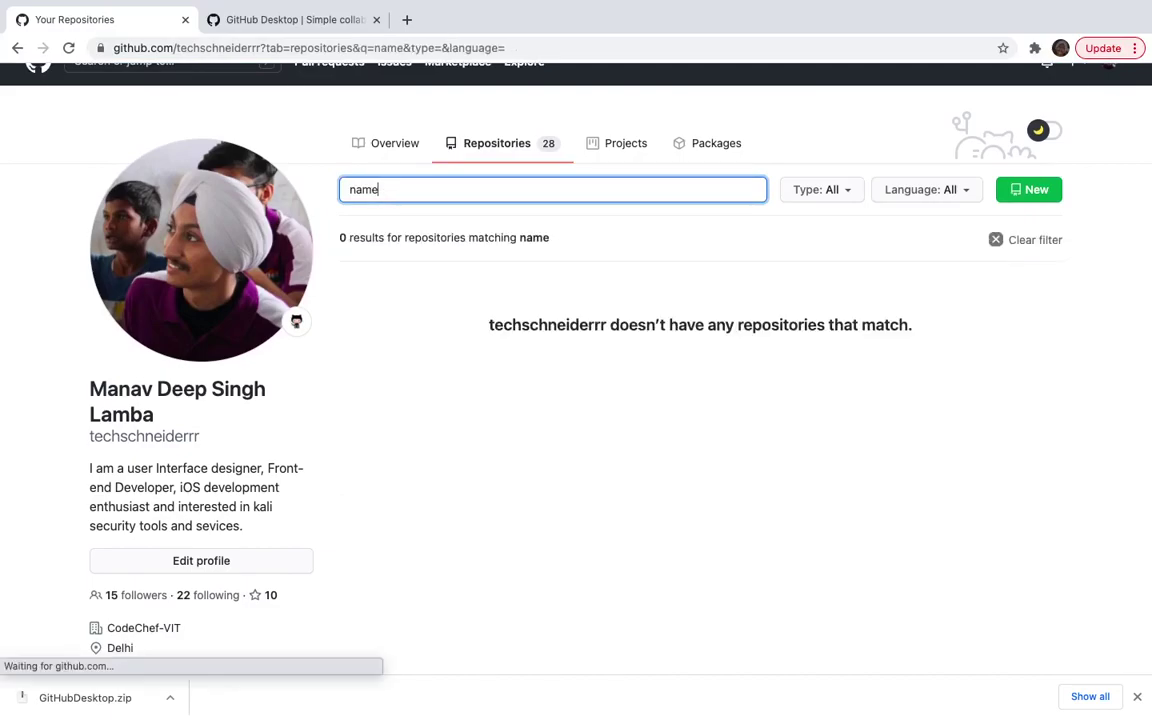
{"action": "key", "text": "BackSpace"}
{"action": "key", "text": "BackSpace"}
{"action": "key", "text": "BackSpace"}
{"action": "key", "text": "BackSpace"}
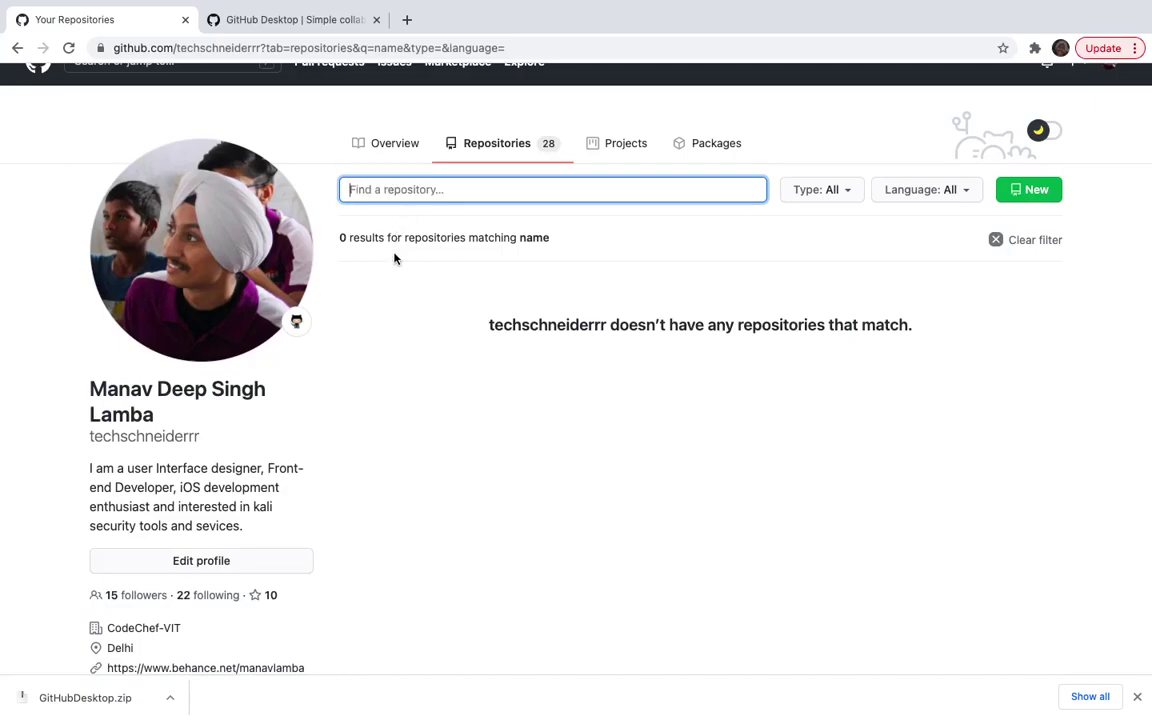
Switch to GitHub Desktop and publish the name-it- repository to GitHub as a private repository.
{"action": "key", "text": "ctrl+Up"}
{"action": "left_click_drag", "start_coordinate": [375, 92], "coordinate": [748, 102]}
{"action": "left_click", "coordinate": [657, 72]}
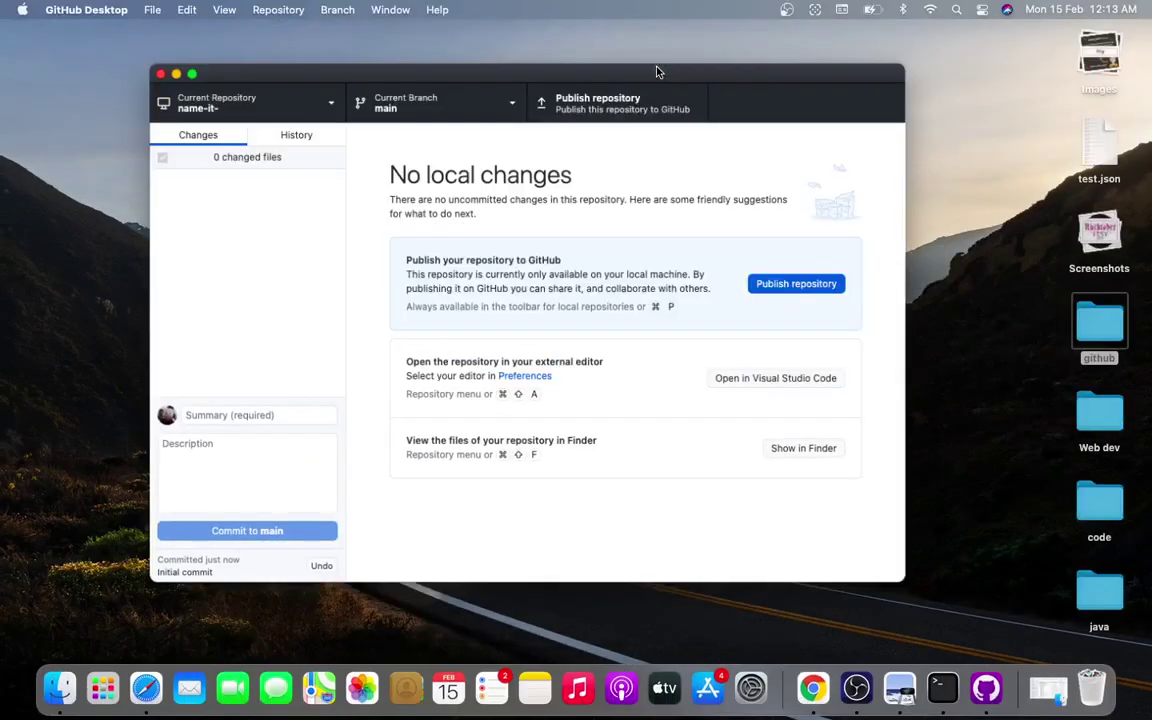
{"action": "left_click", "coordinate": [768, 272]}
{"action": "left_click", "coordinate": [625, 458]}
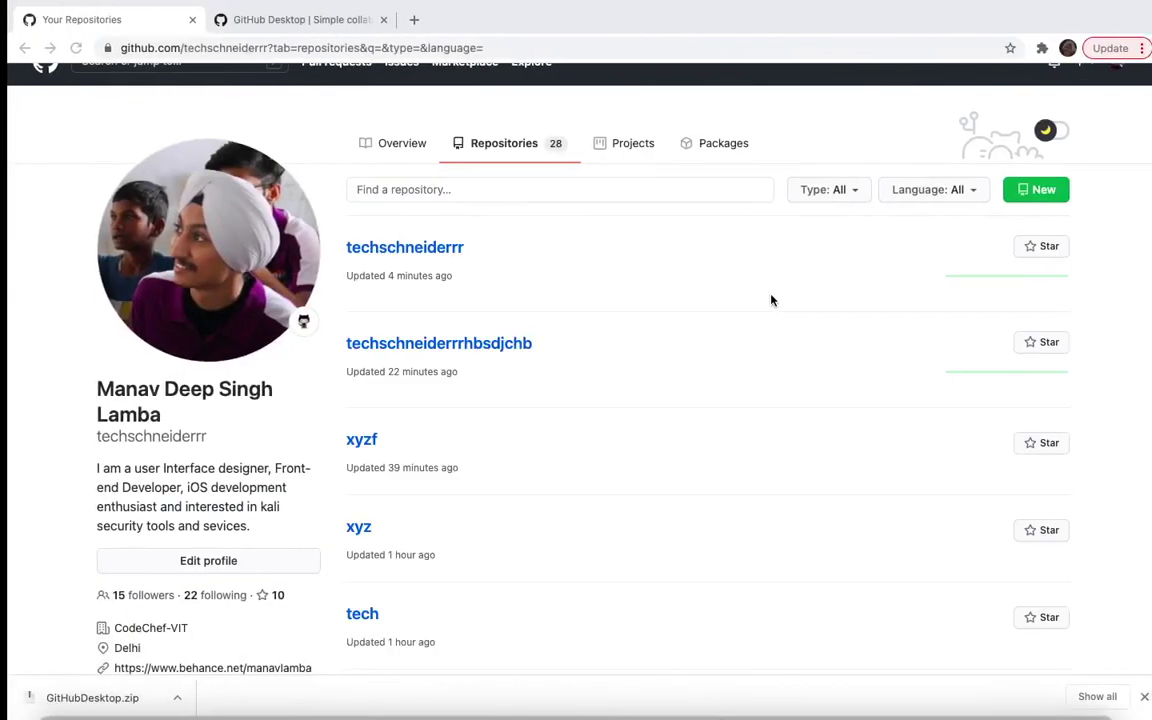
Reload the GitHub repositories page in the browser and check the visibility label of the name-it- repository.
{"action": "left_click", "coordinate": [418, 189]}
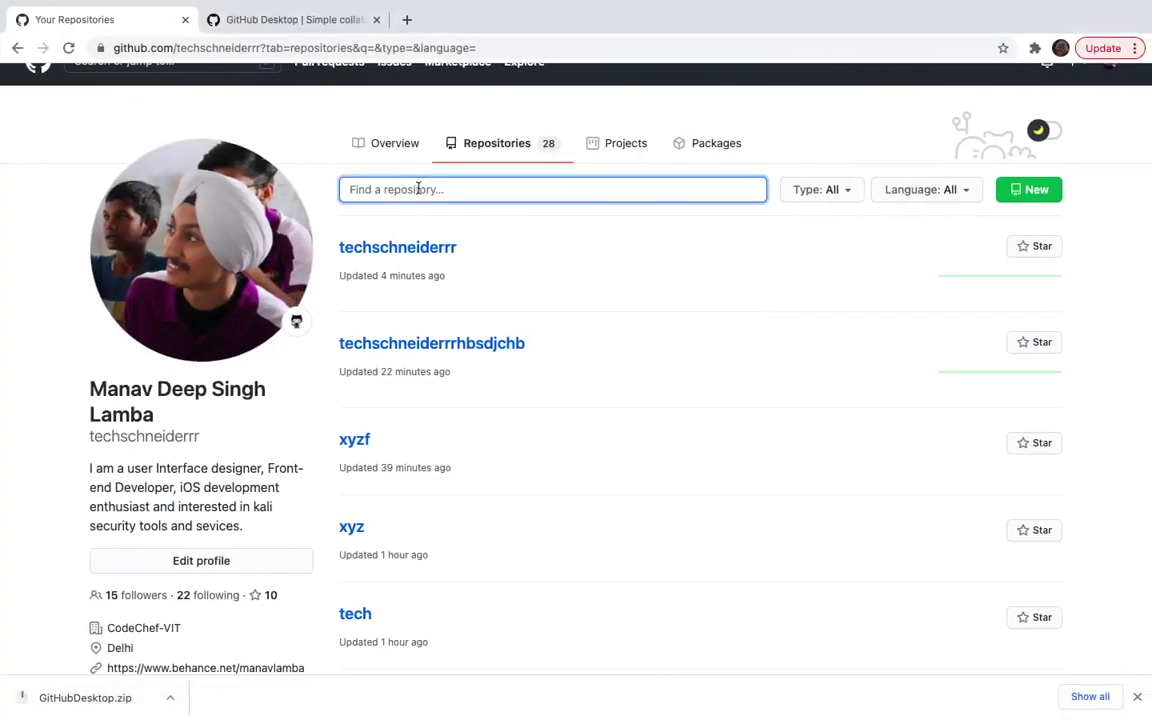
{"action": "left_click", "coordinate": [68, 47]}
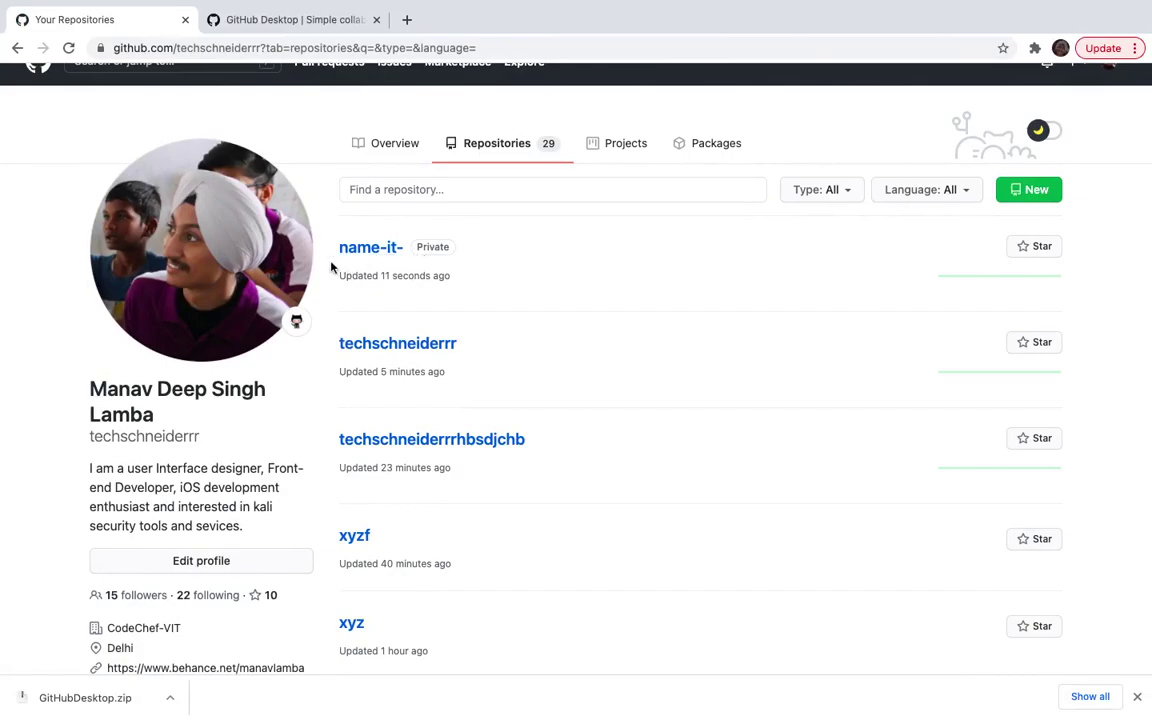
{"action": "double_click", "coordinate": [418, 247]}
Open the name-it- repository page on GitHub and examine the heading of its README.
{"action": "key", "text": "super+Tab"}
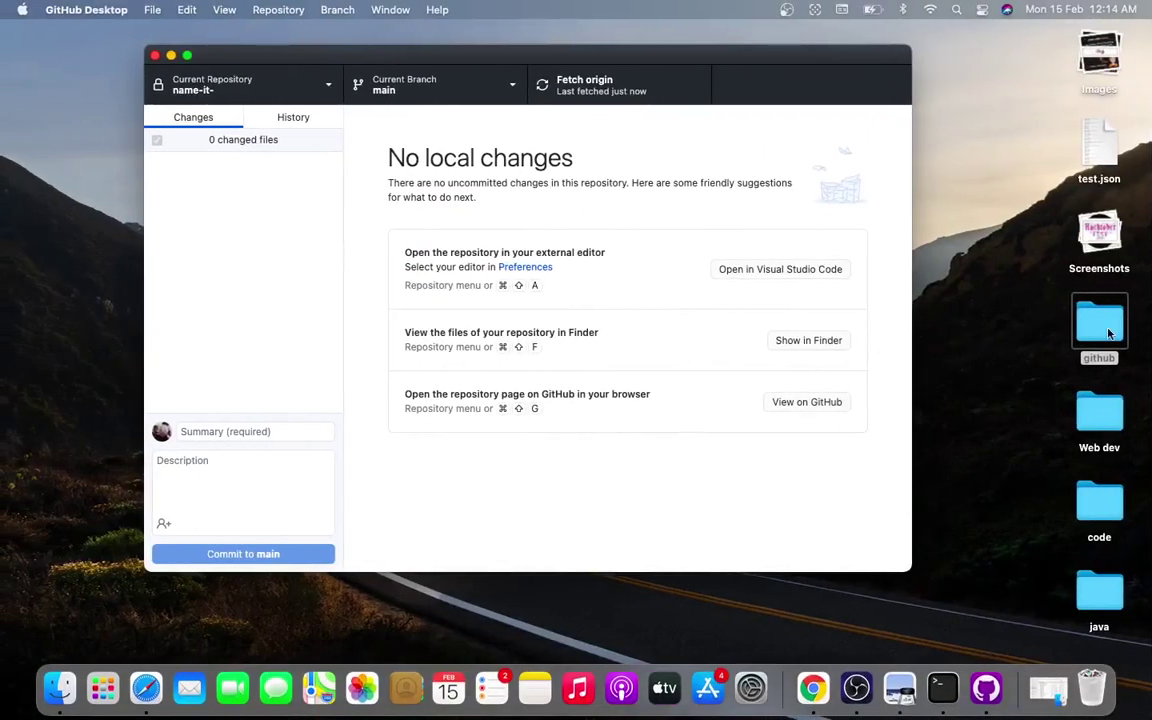
{"action": "key", "text": "super+Tab"}
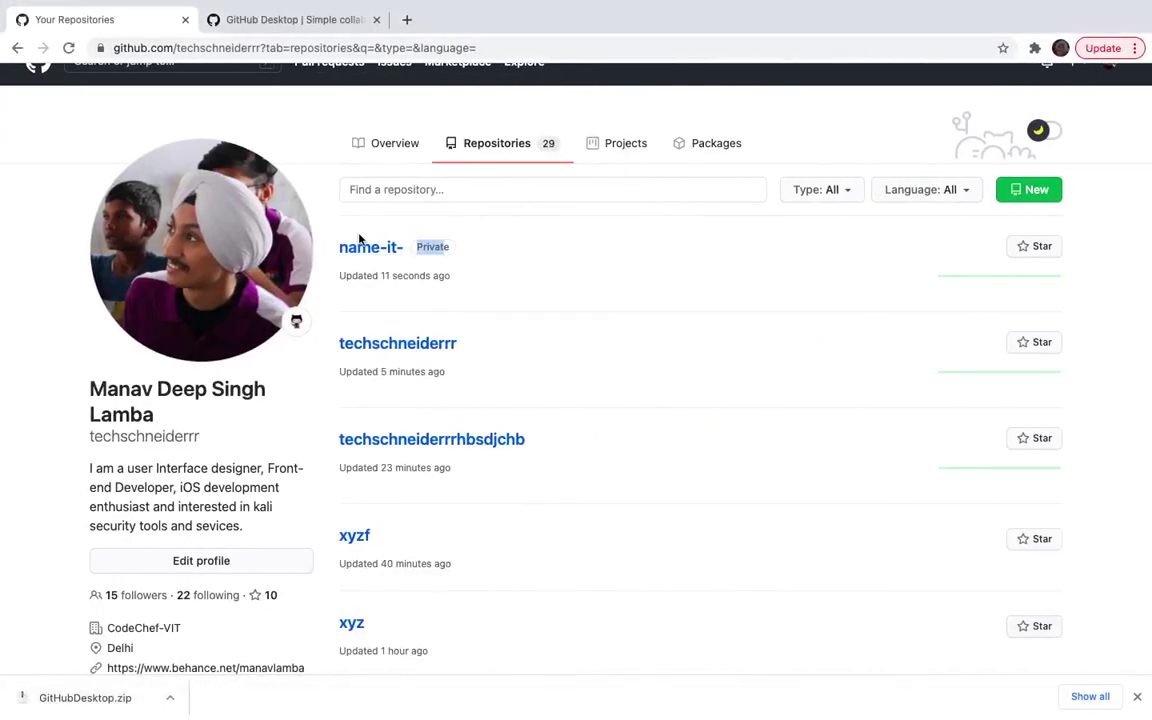
{"action": "left_click", "coordinate": [363, 247]}
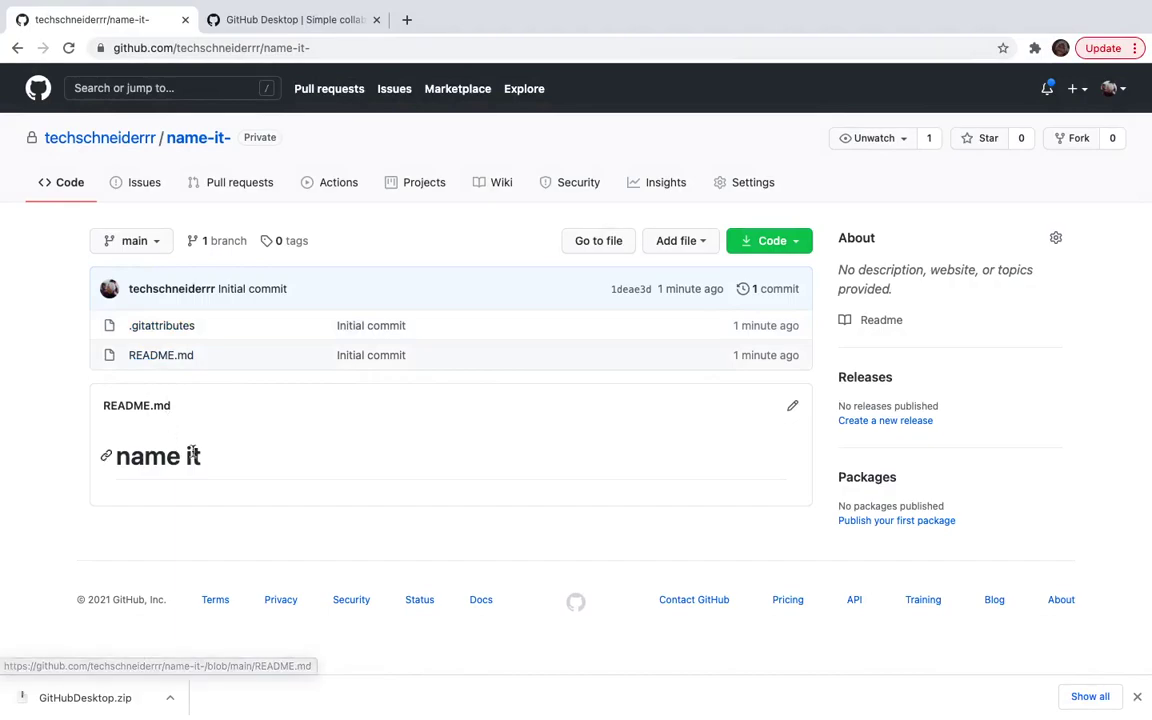
{"action": "left_click_drag", "start_coordinate": [196, 456], "coordinate": [93, 456]}
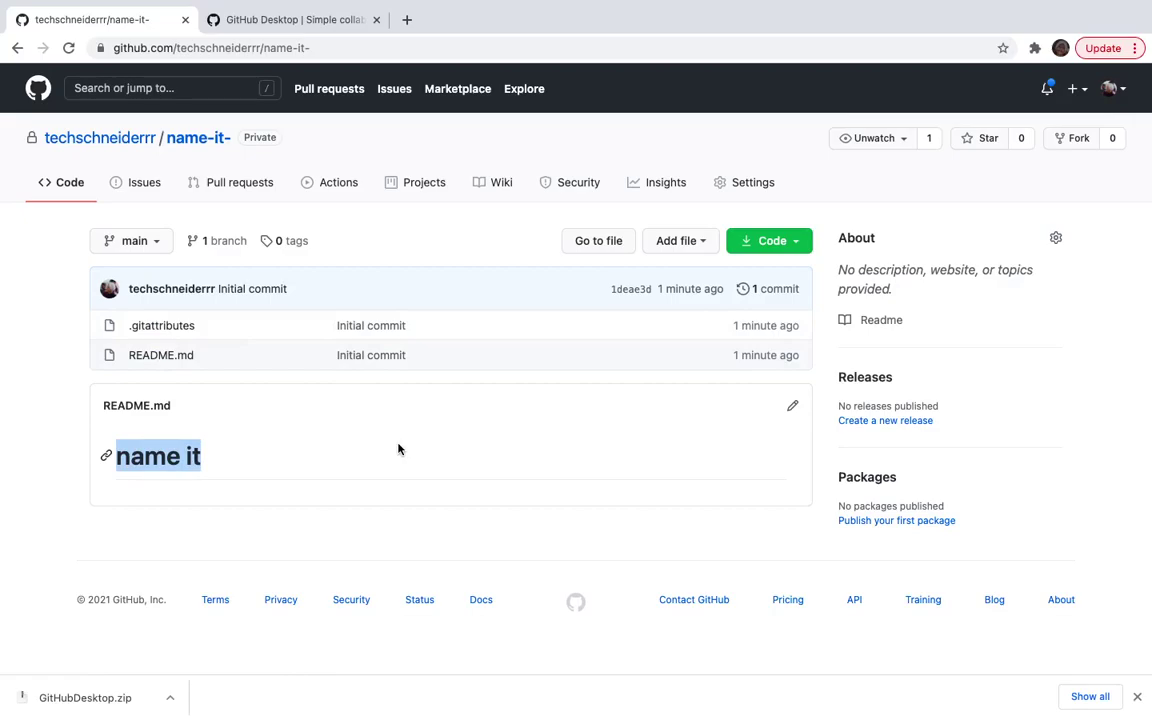
Expand the Screenshots stack on the desktop and open the name-it- repository in Visual Studio Code from GitHub Desktop.
{"action": "key", "text": "super+Tab"}
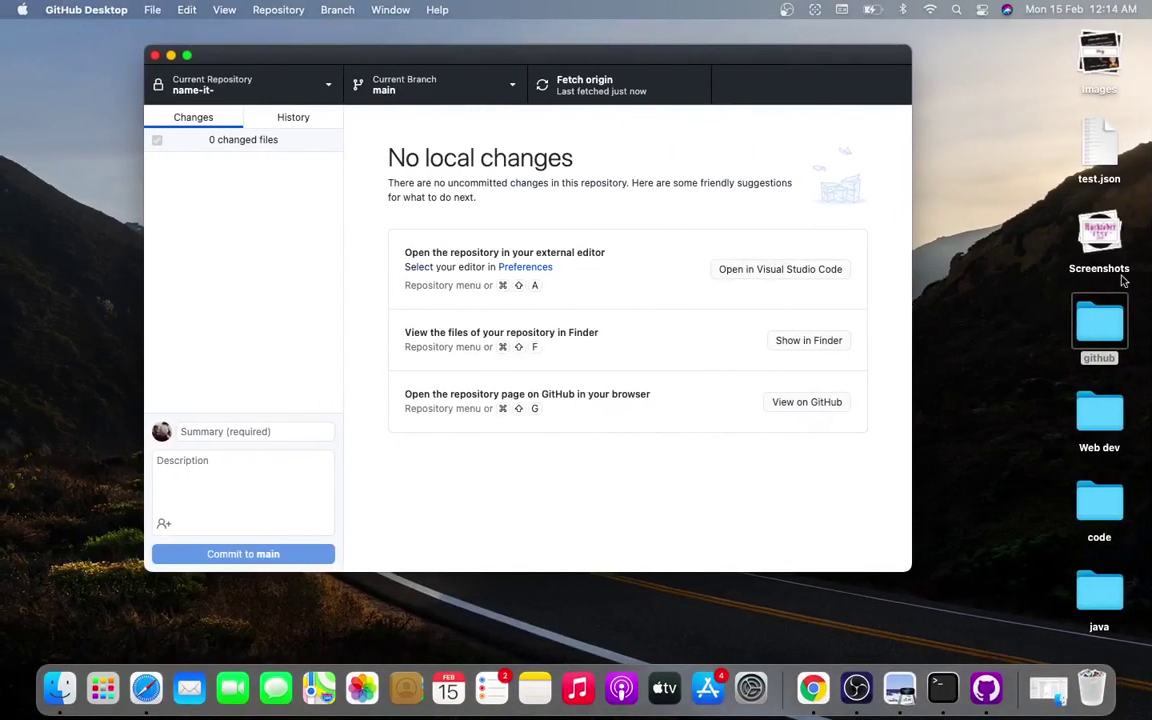
{"action": "left_click", "coordinate": [1105, 240]}
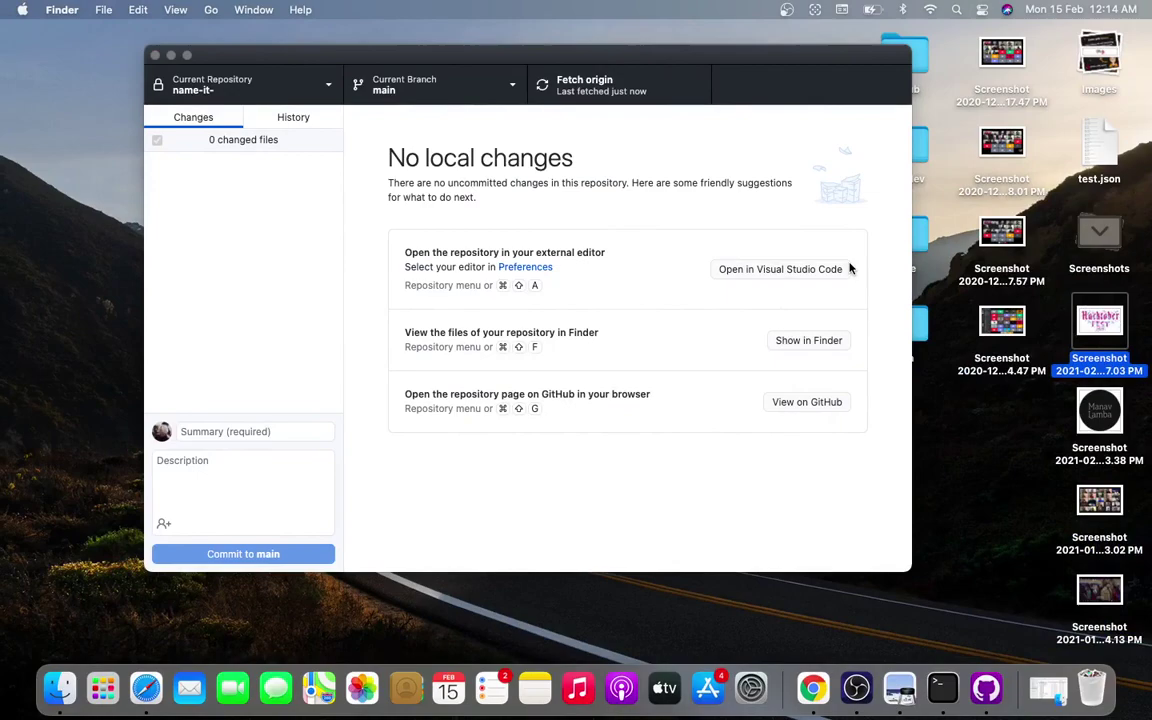
{"action": "left_click", "coordinate": [779, 270]}
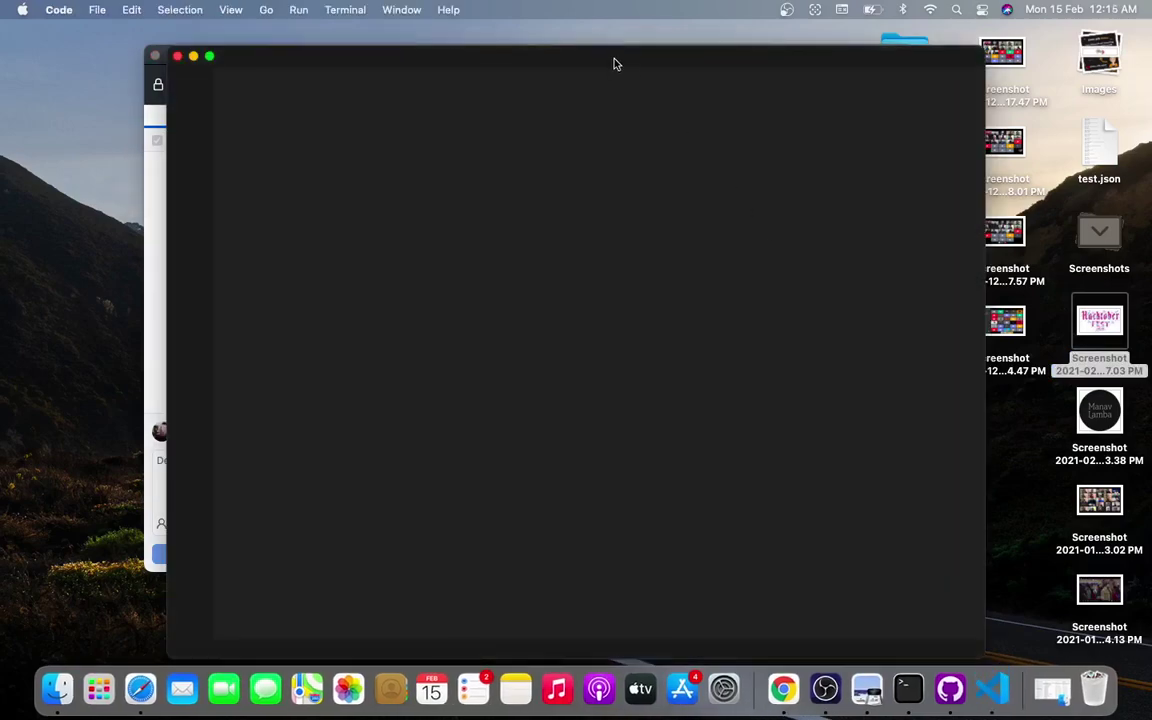
Add Screenshot 2021-02-13 at 3.07.03 PM.png from the desktop to the name-it- folder in Visual Studio Code and return to GitHub Desktop.
{"action": "left_click_drag", "start_coordinate": [304, 44], "coordinate": [361, 523]}
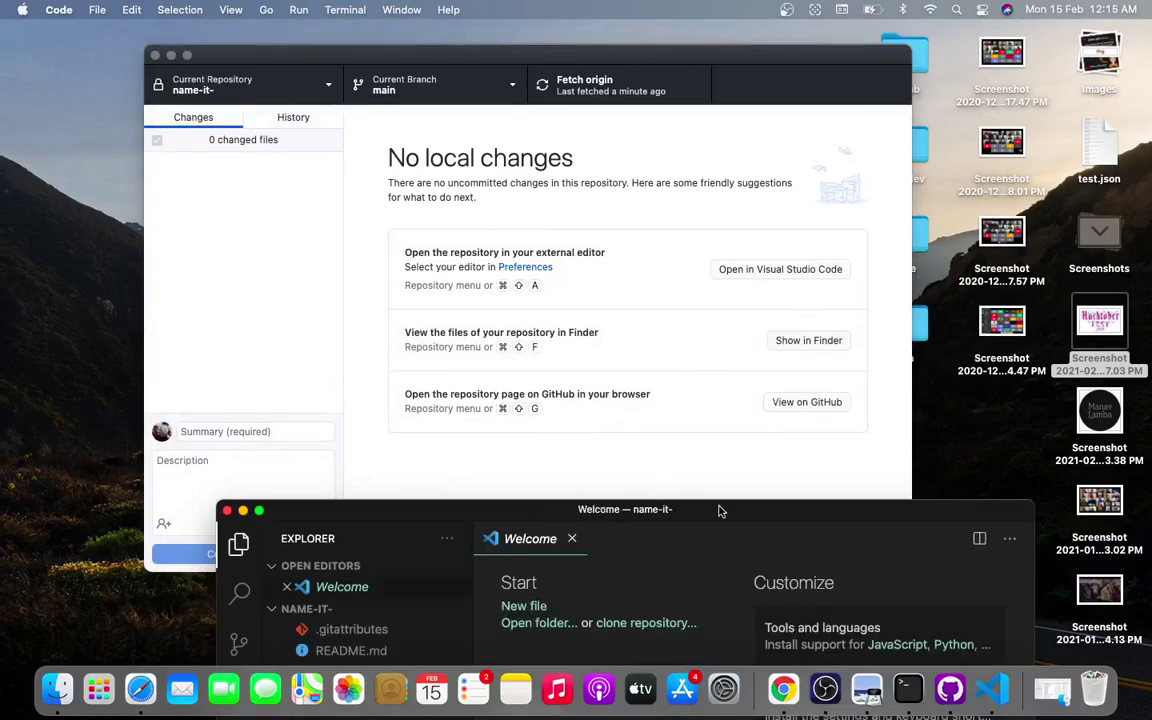
{"action": "left_click_drag", "start_coordinate": [718, 511], "coordinate": [668, 36]}
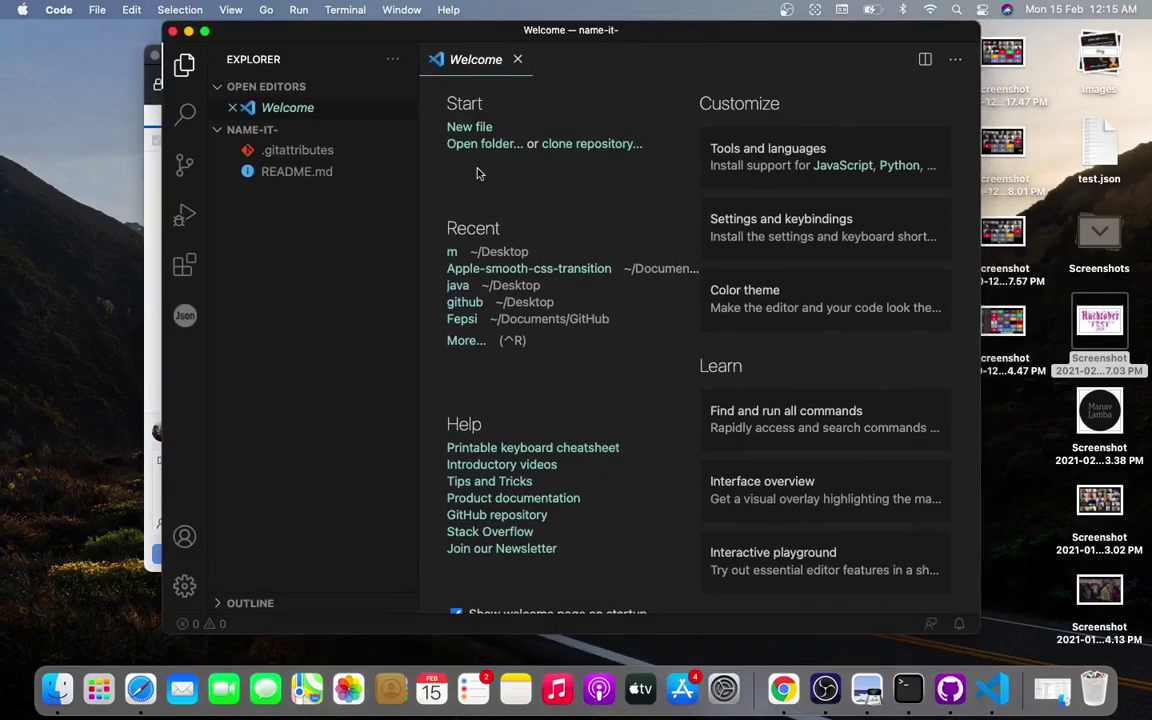
{"action": "left_click_drag", "start_coordinate": [1117, 340], "coordinate": [333, 277]}
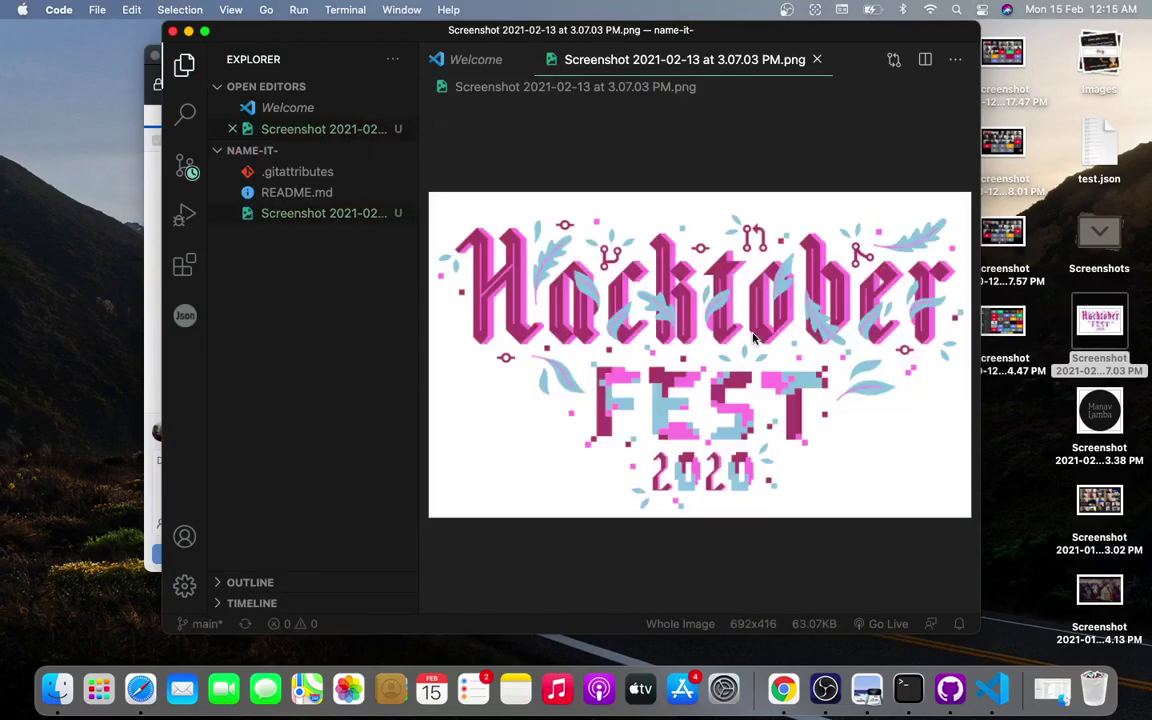
{"action": "left_click", "coordinate": [189, 32]}
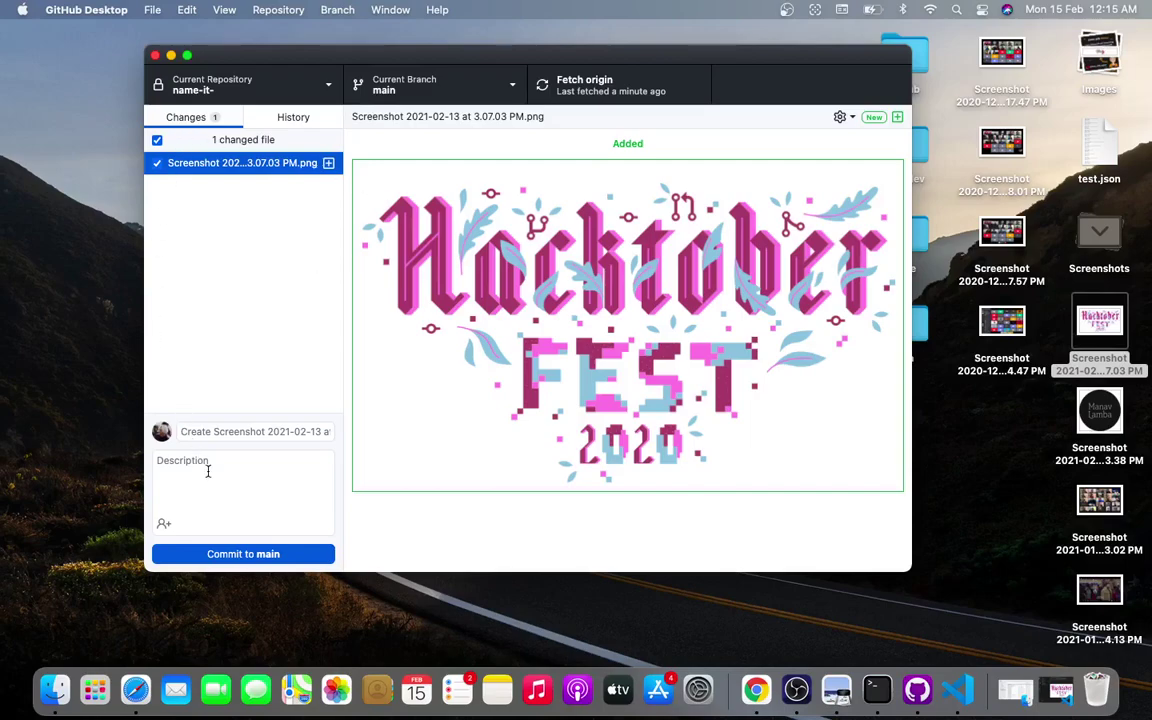
Commit the added screenshot to main with the default summary, push it to origin, and collapse the Screenshots stack on the desktop.
{"action": "left_click", "coordinate": [241, 555]}
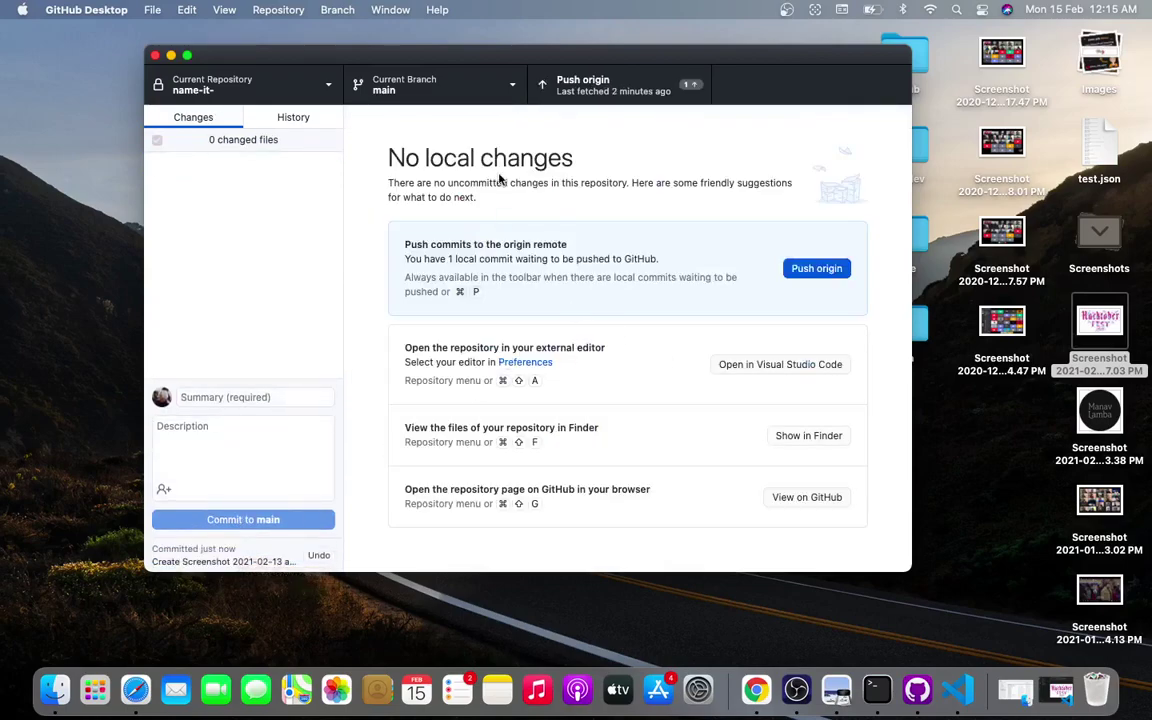
{"action": "left_click", "coordinate": [803, 270]}
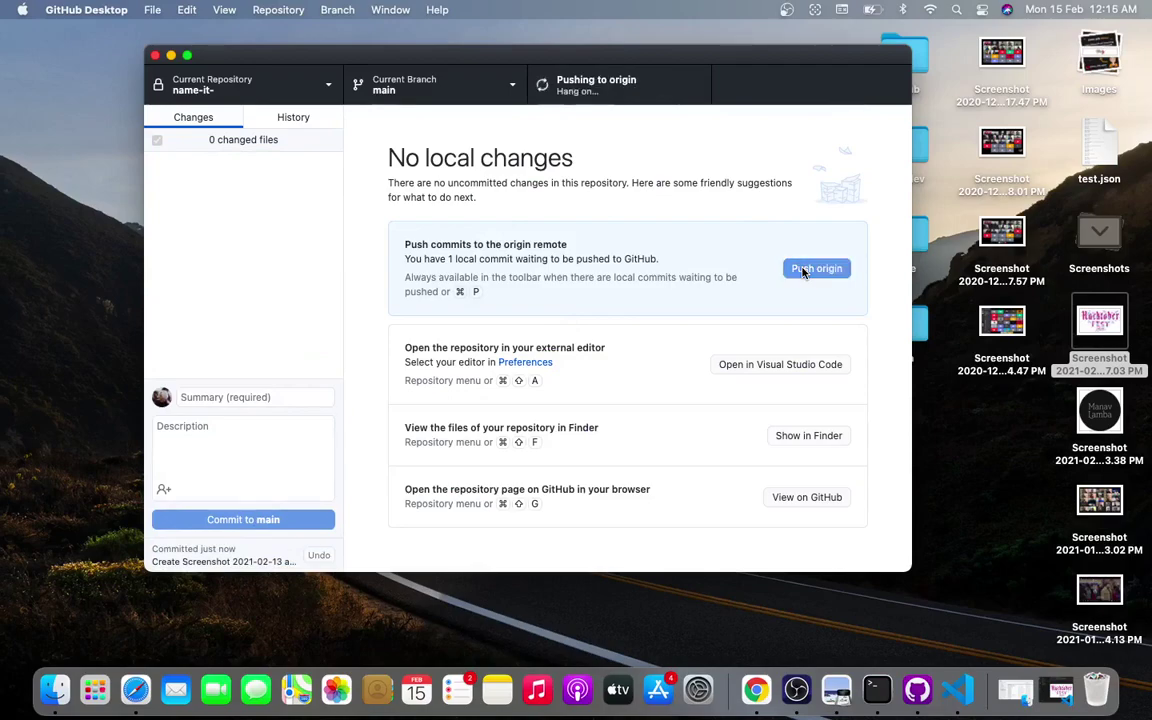
{"action": "left_click", "coordinate": [1108, 238]}
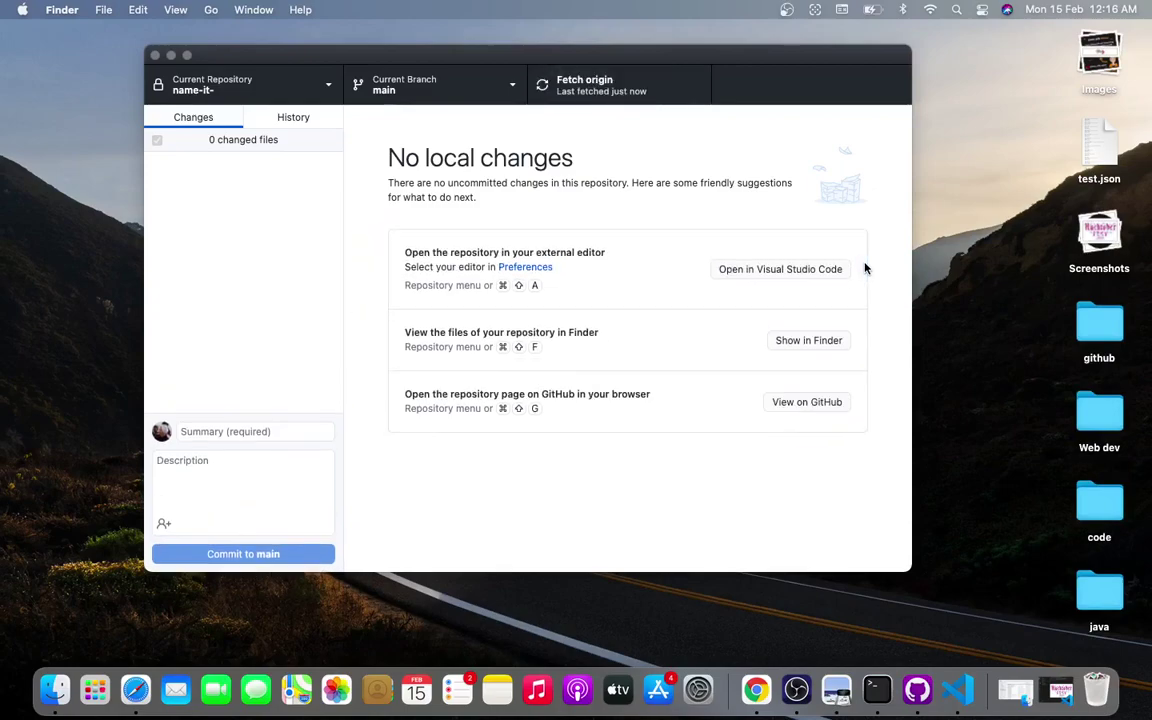
Reload the name-it- repository page in the browser, view the pushed Screenshot 2021-02-13 at 3.07.03 PM.png, and return to the file list.
{"action": "key", "text": "ctrl+Right"}
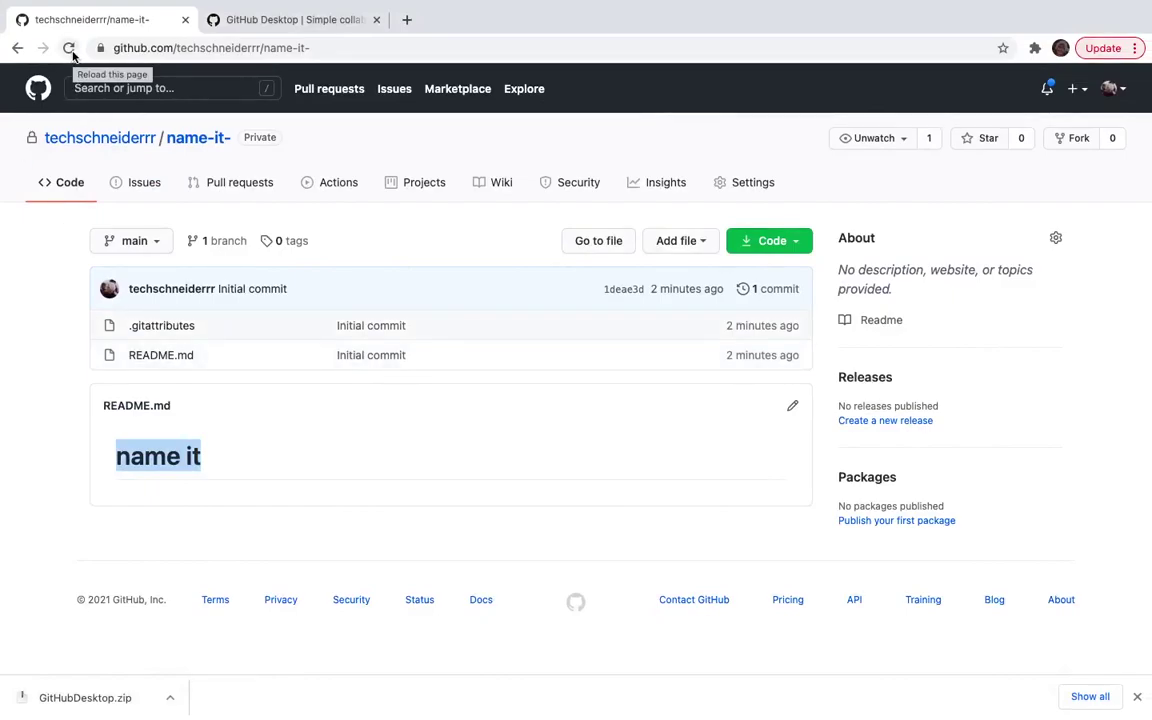
{"action": "left_click", "coordinate": [69, 48]}
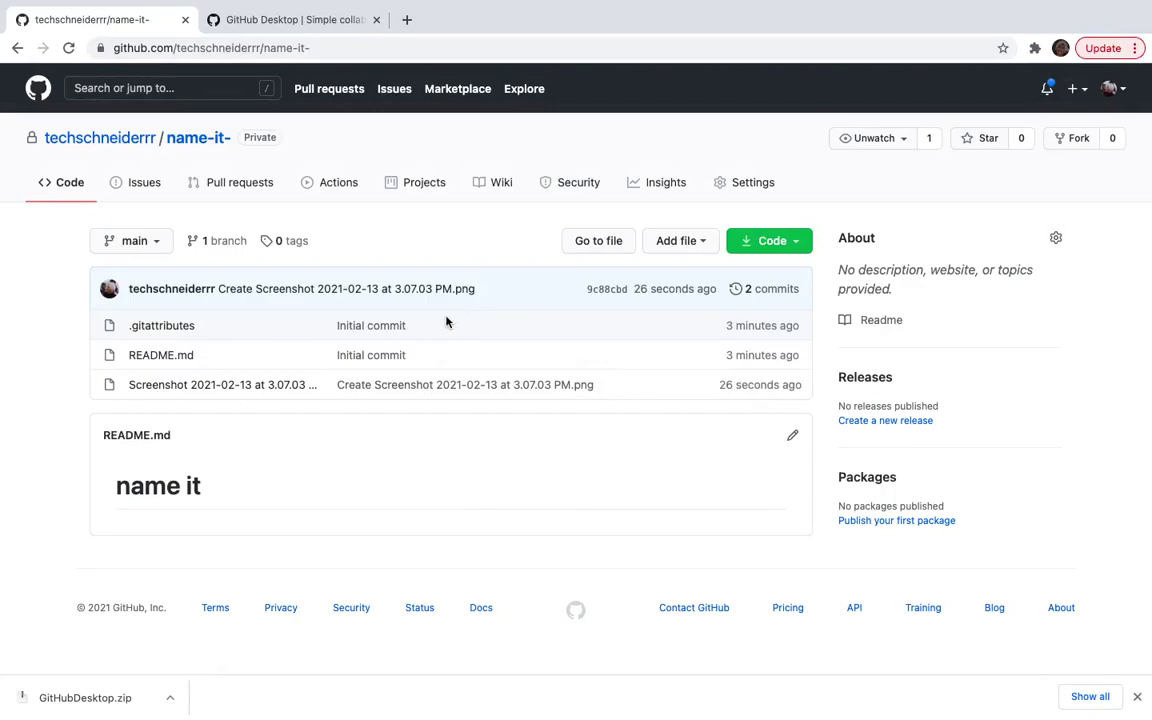
{"action": "left_click", "coordinate": [168, 386]}
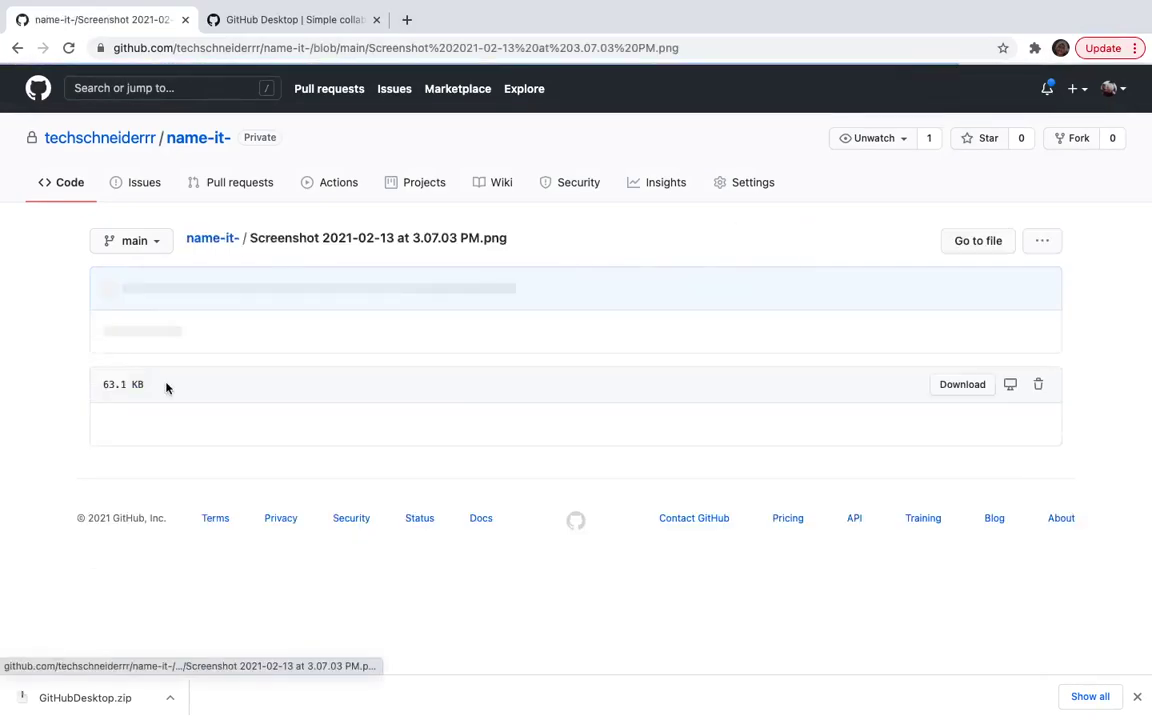
{"action": "scroll", "coordinate": [342, 513], "scroll_direction": "down", "scroll_amount": 2}
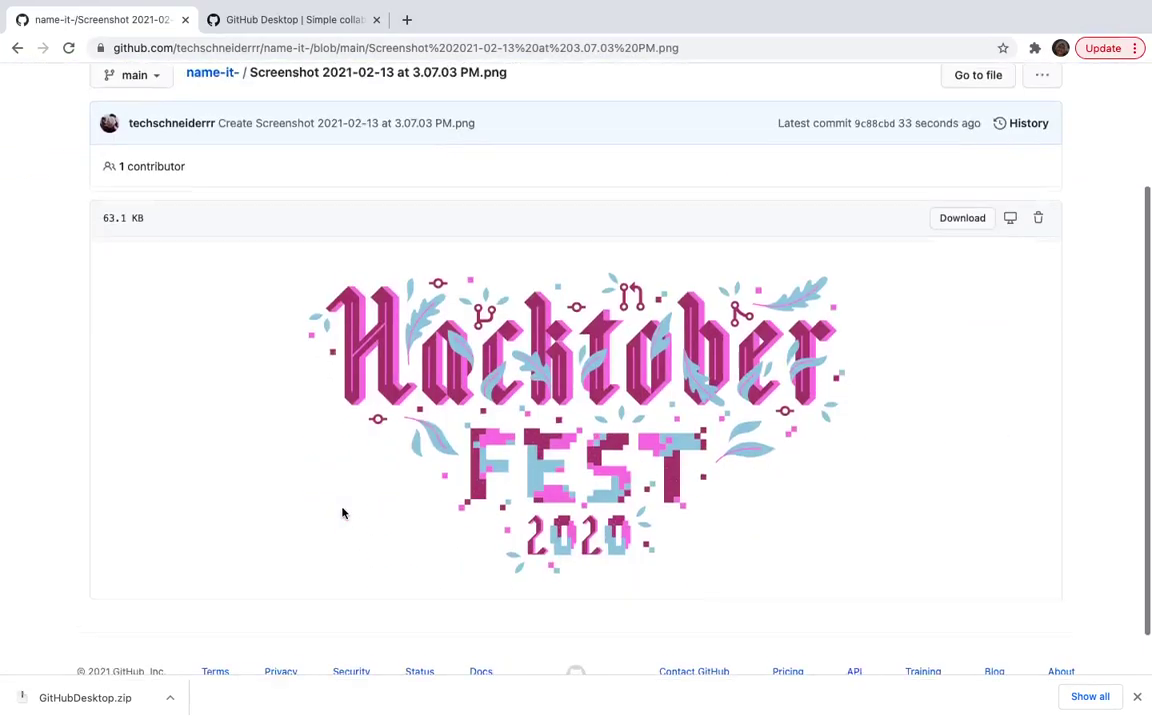
{"action": "scroll", "coordinate": [342, 513], "scroll_direction": "down", "scroll_amount": 2}
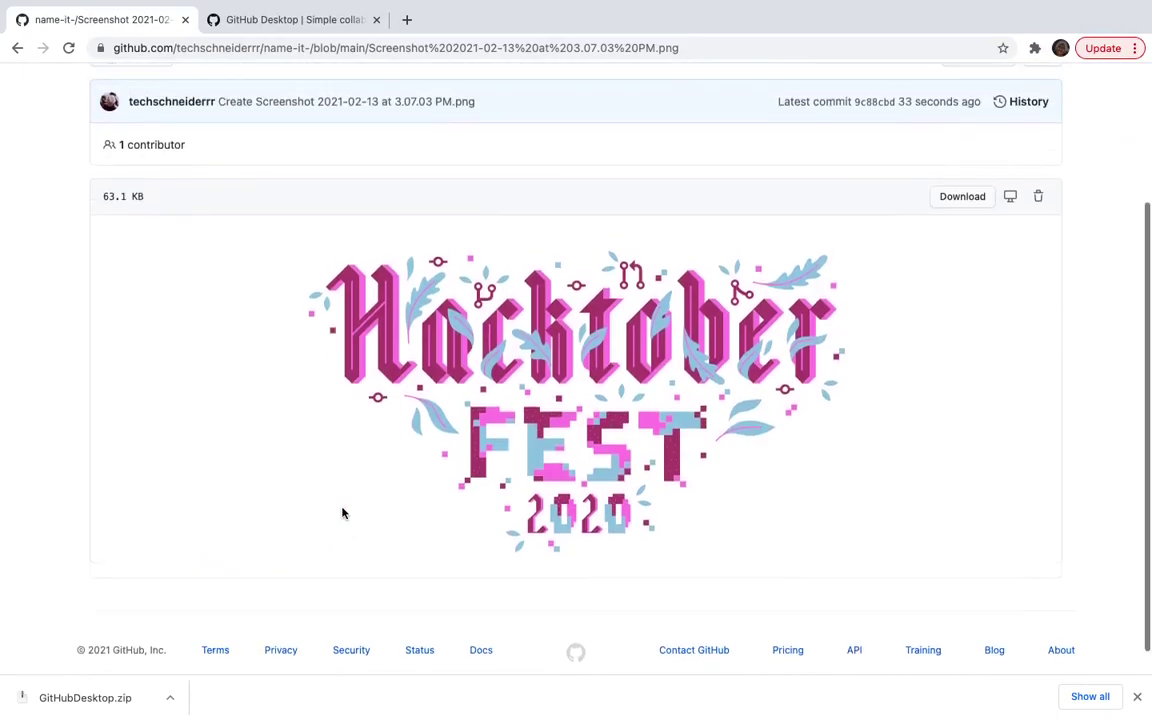
{"action": "scroll", "coordinate": [342, 513], "scroll_direction": "up", "scroll_amount": 3}
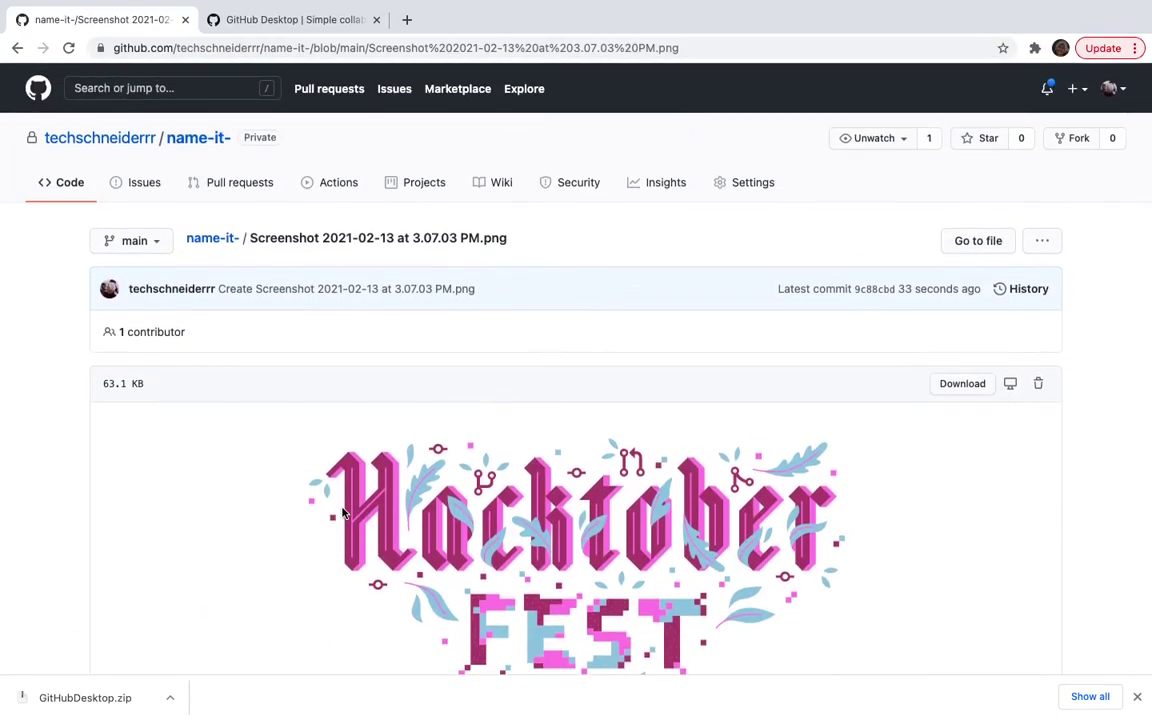
{"action": "scroll", "coordinate": [342, 513], "scroll_direction": "down", "scroll_amount": 1}
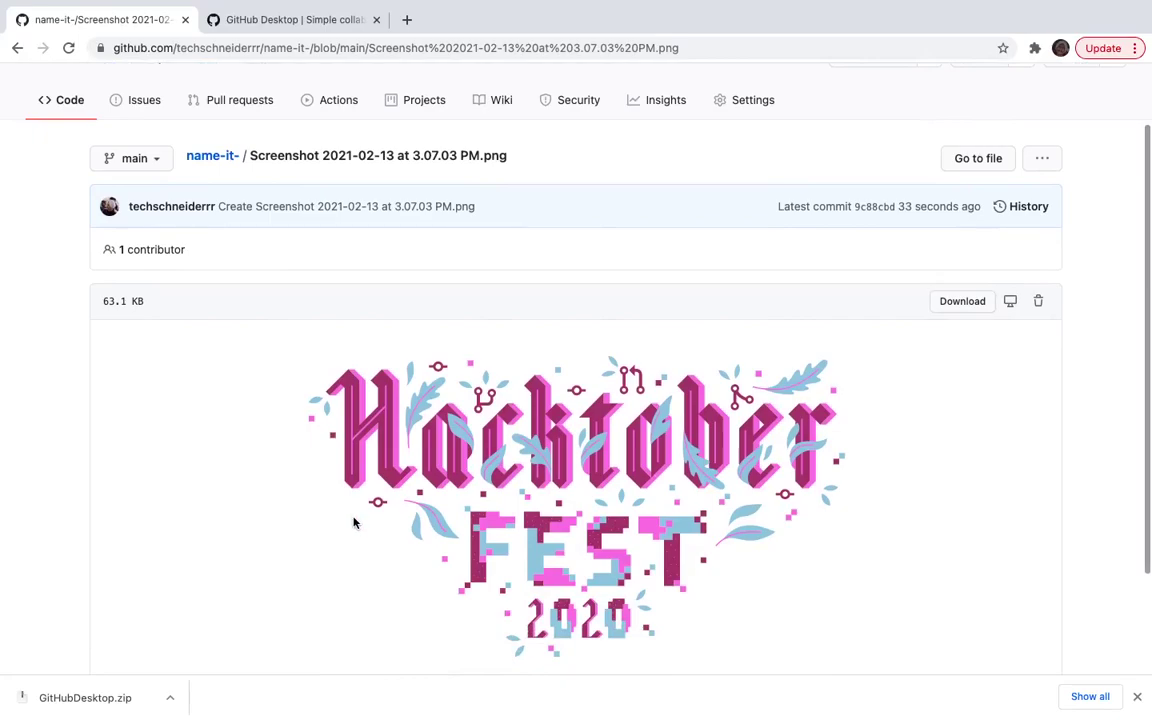
{"action": "scroll", "coordinate": [355, 522], "scroll_direction": "up", "scroll_amount": 1}
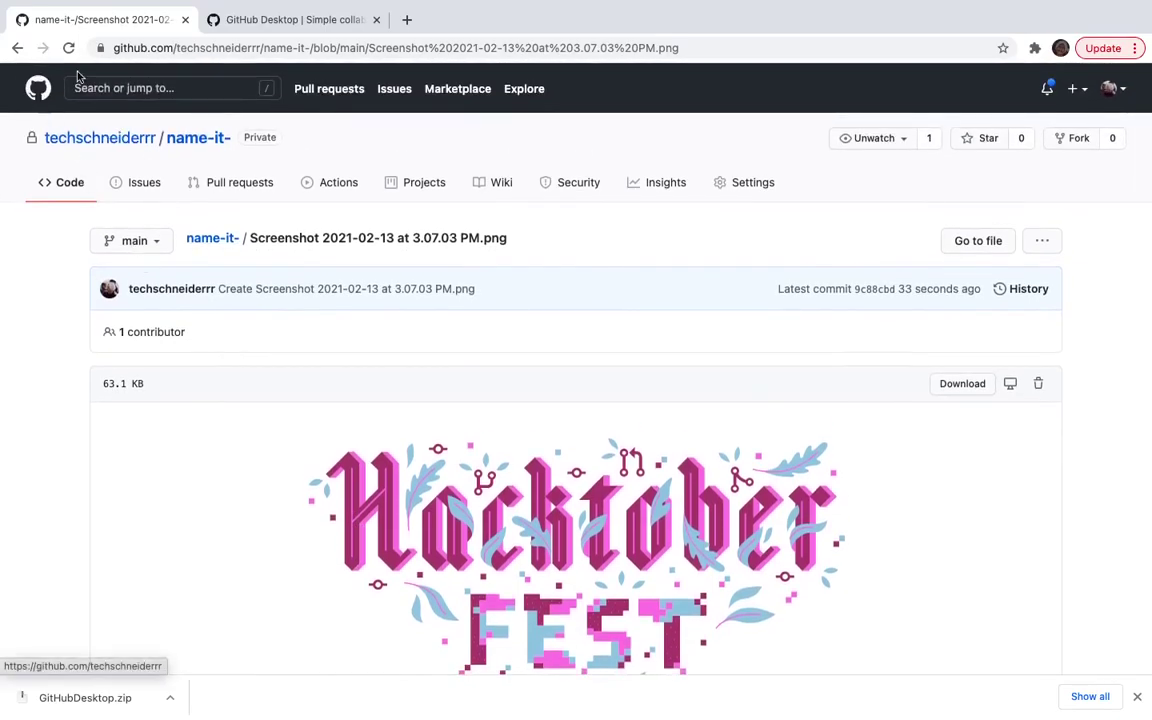
{"action": "left_click", "coordinate": [17, 48]}
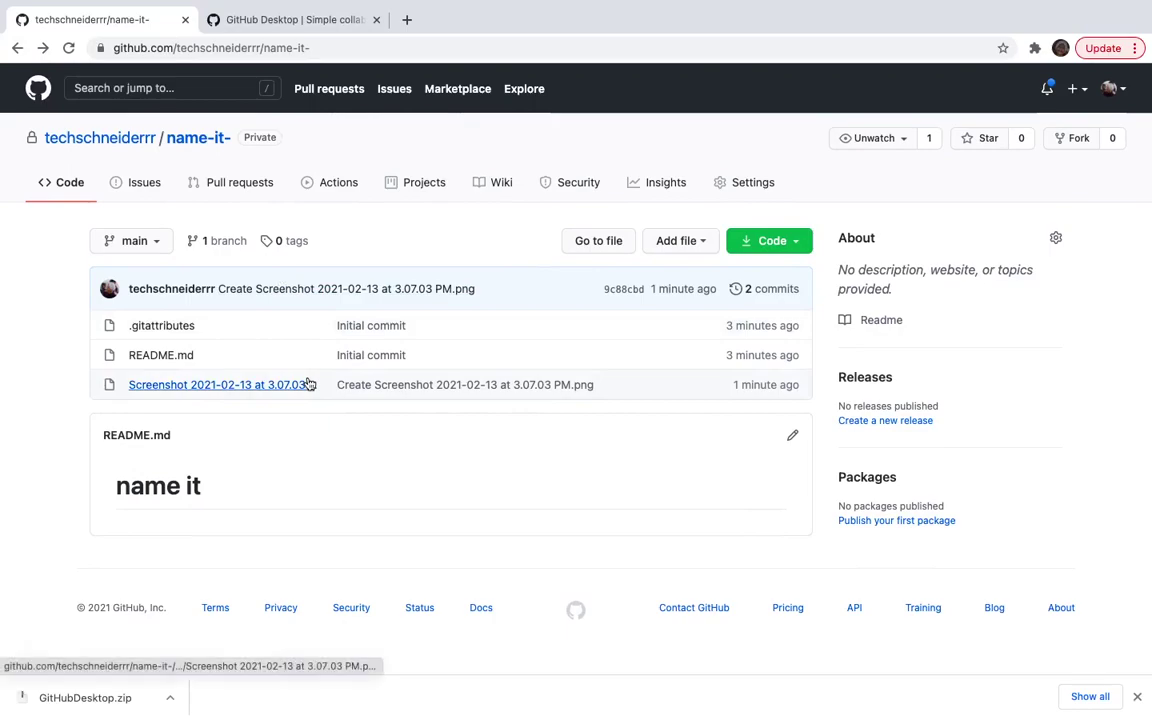
Take the browser out of full screen and move its window clear of the desktop icons.
{"action": "mouse_move", "coordinate": [42, 4]}
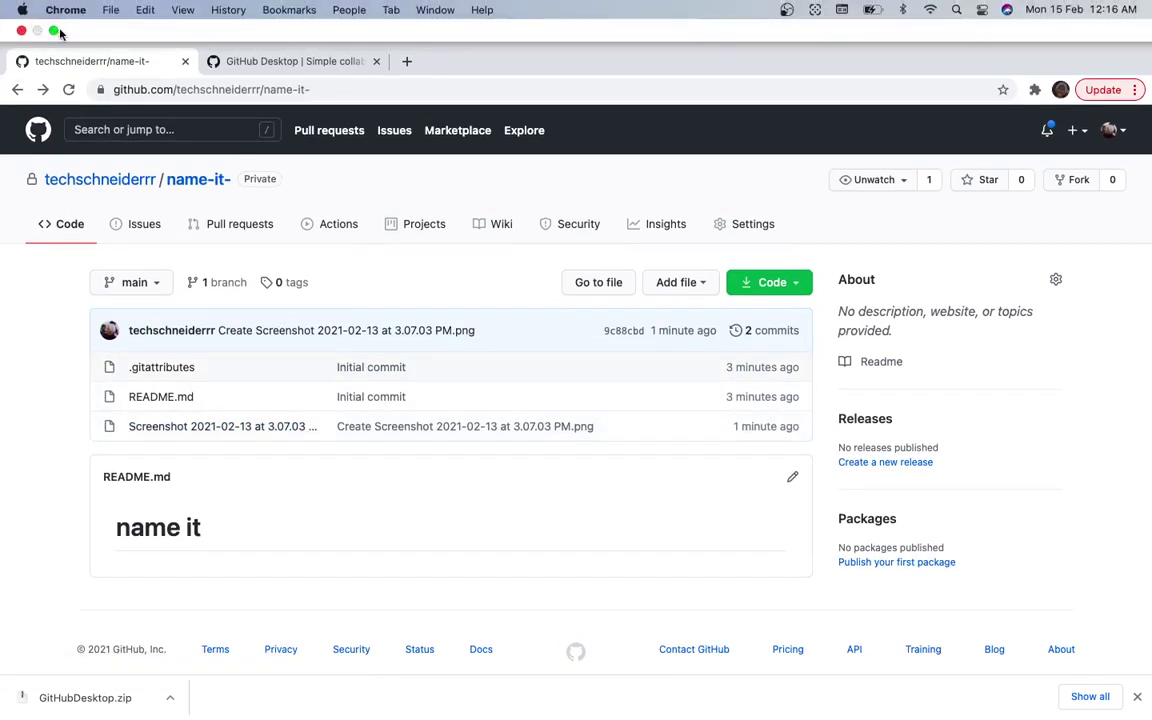
{"action": "left_click", "coordinate": [55, 33]}
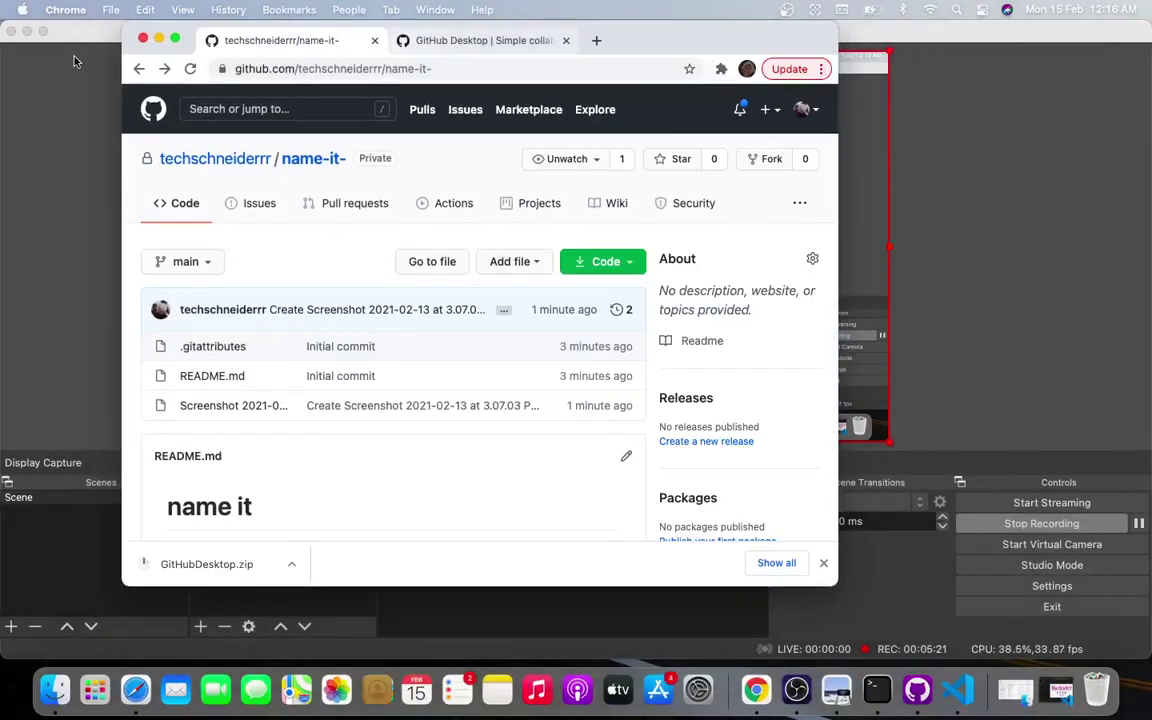
{"action": "left_click_drag", "start_coordinate": [665, 32], "coordinate": [598, 32]}
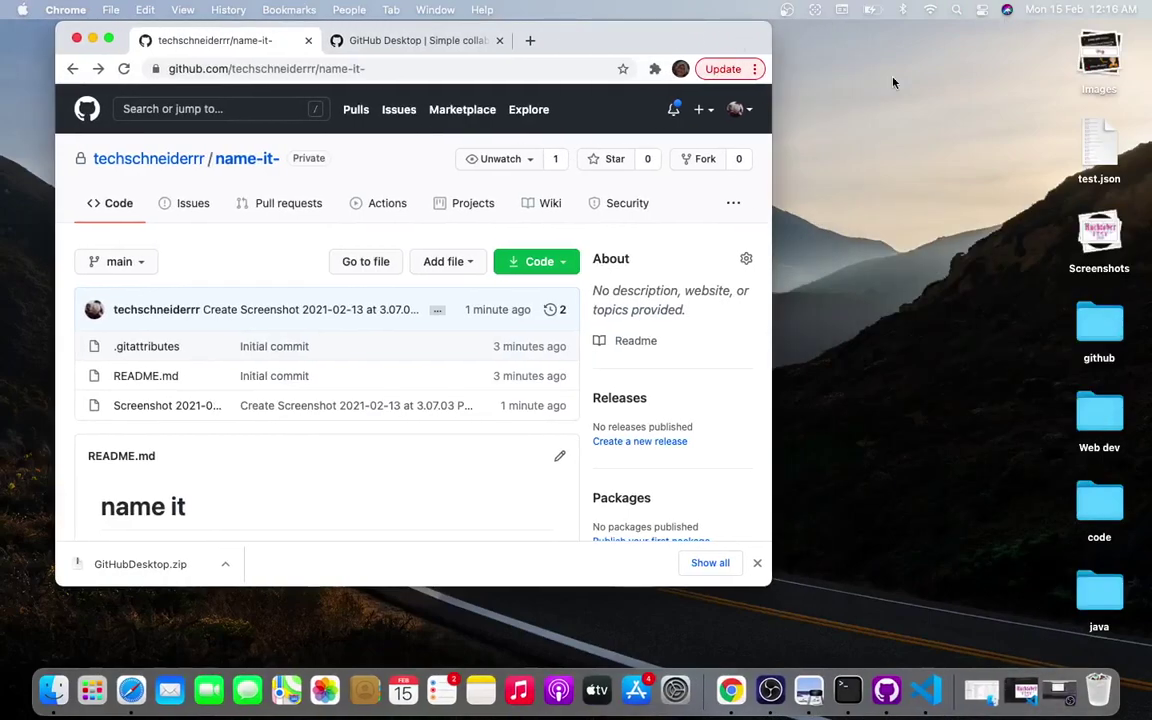
Expand the Screenshots stack on the desktop and preview Screenshot 2021-02-10 at 1.03.38 PM.png.
{"action": "left_click", "coordinate": [1099, 232]}
{"action": "left_click", "coordinate": [1116, 419]}
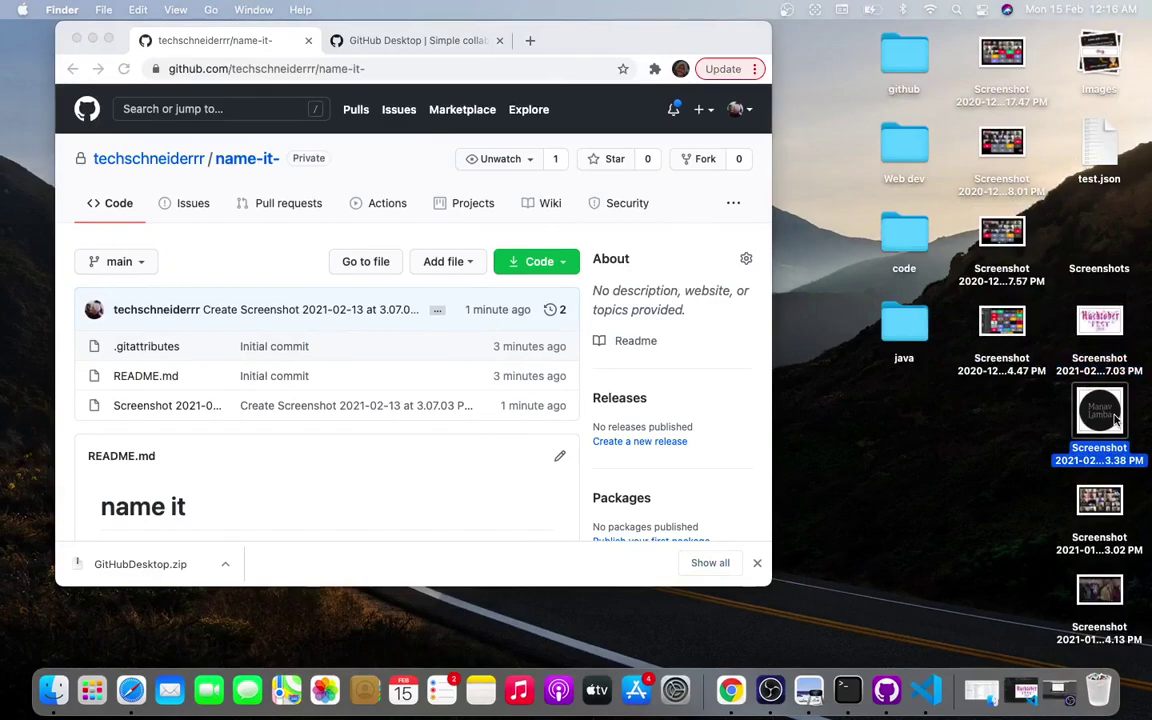
{"action": "key", "text": "space"}
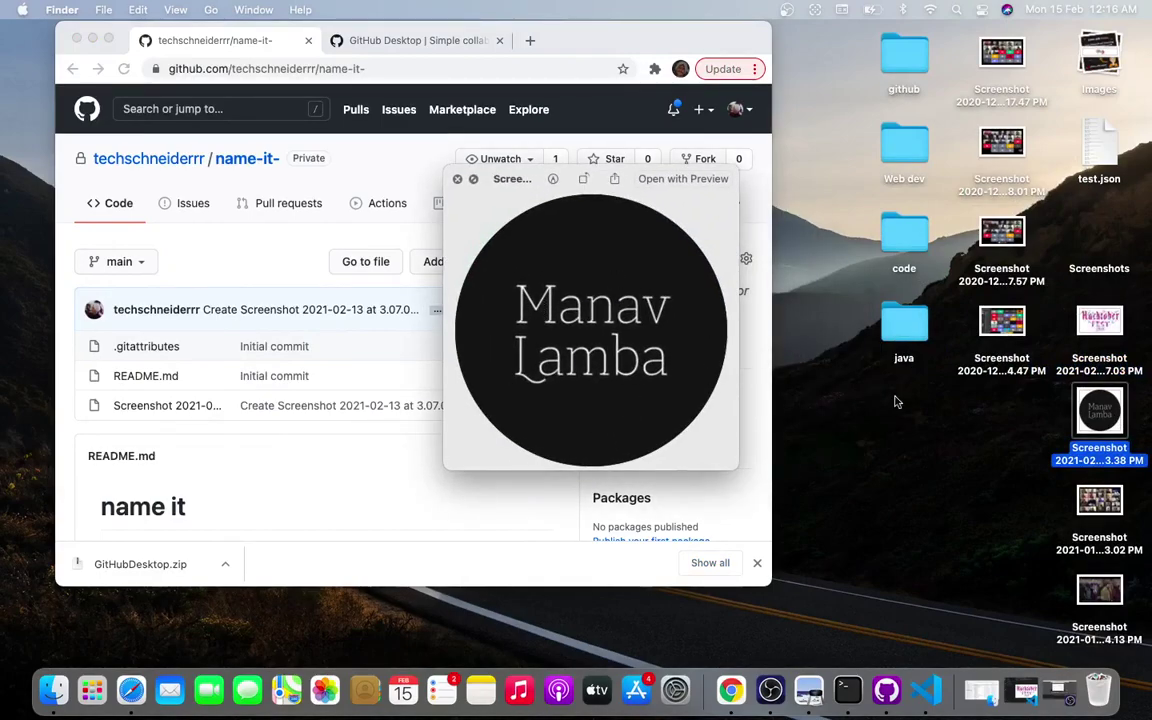
{"action": "key", "text": "space"}
Upload Screenshot 2021-02-10 at 1.03.38 PM.png from the desktop to the name-it- repository on GitHub and commit it directly to main in full screen.
{"action": "left_click_drag", "start_coordinate": [1100, 420], "coordinate": [375, 390]}
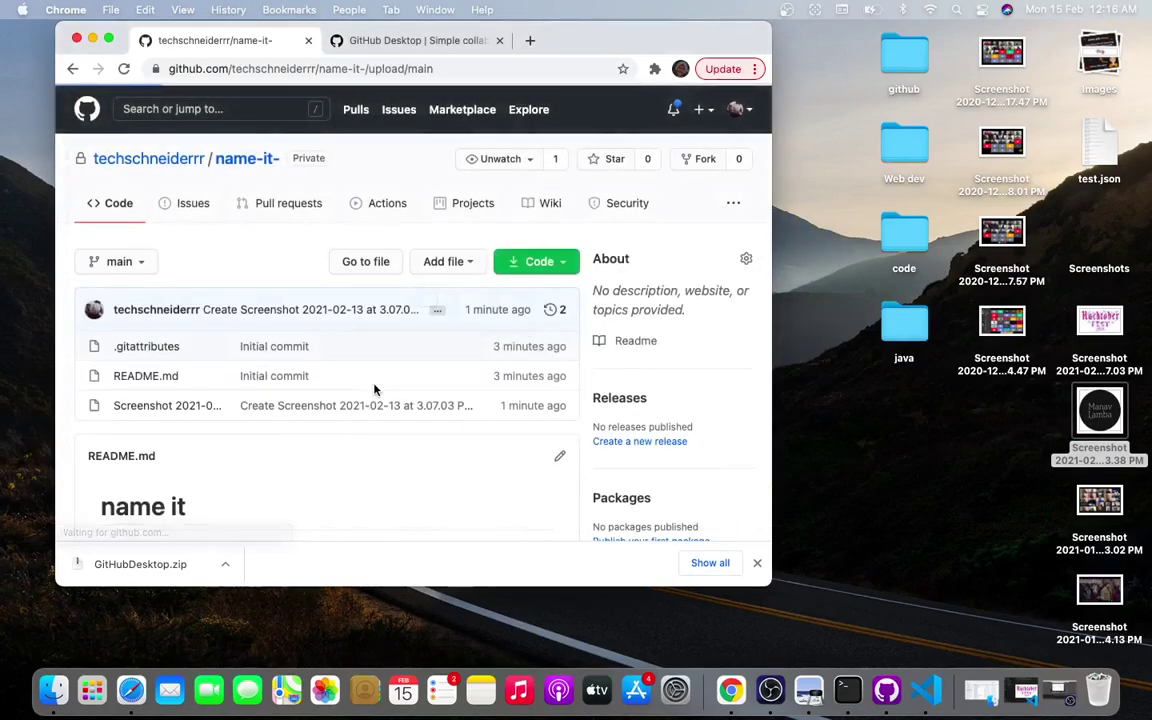
{"action": "scroll", "coordinate": [378, 390], "scroll_direction": "down", "scroll_amount": 3}
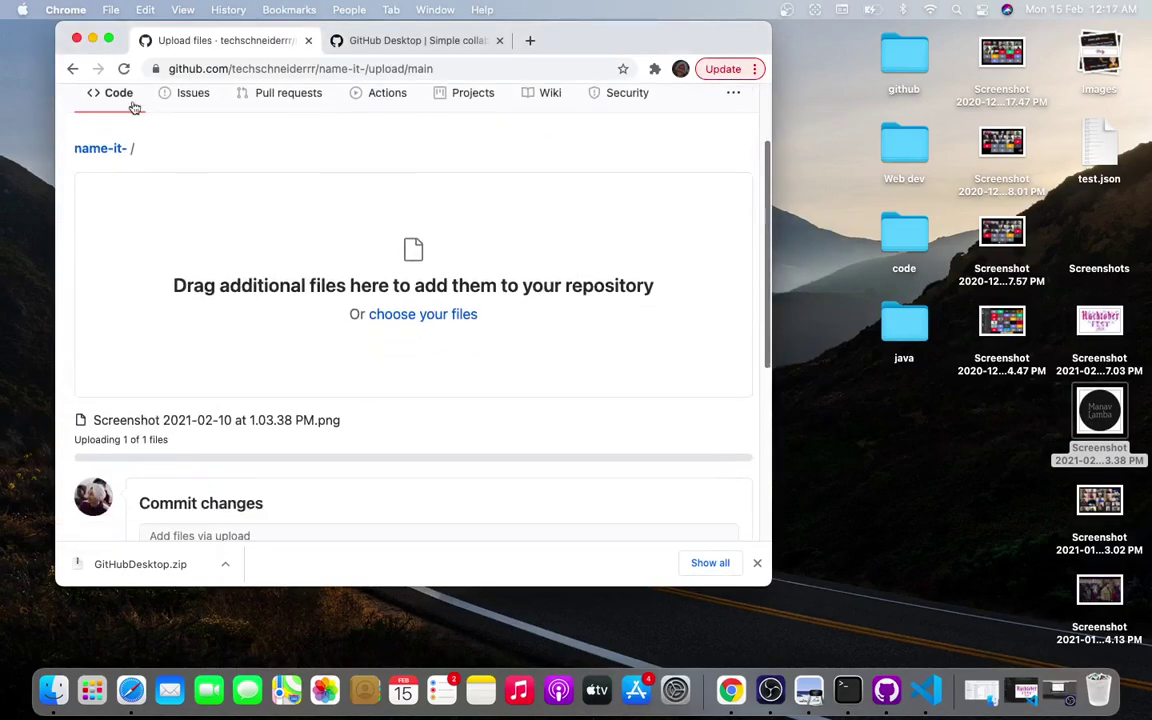
{"action": "key", "text": "ctrl+super+f"}
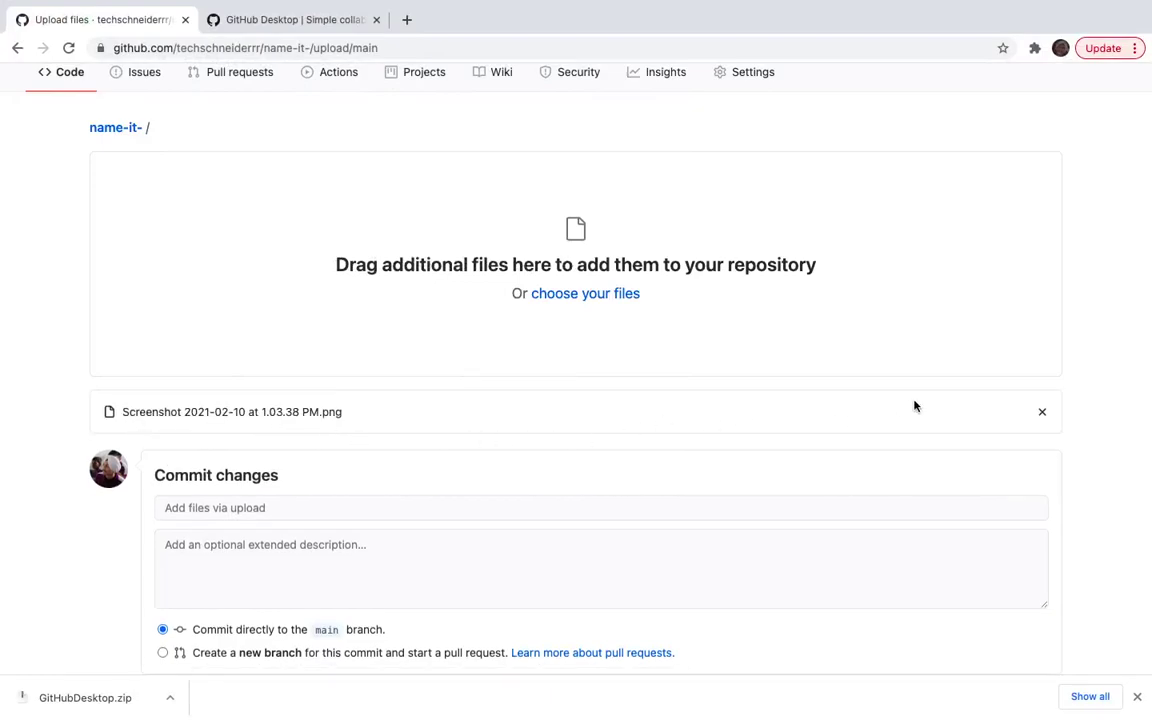
{"action": "scroll", "coordinate": [914, 406], "scroll_direction": "down", "scroll_amount": 3}
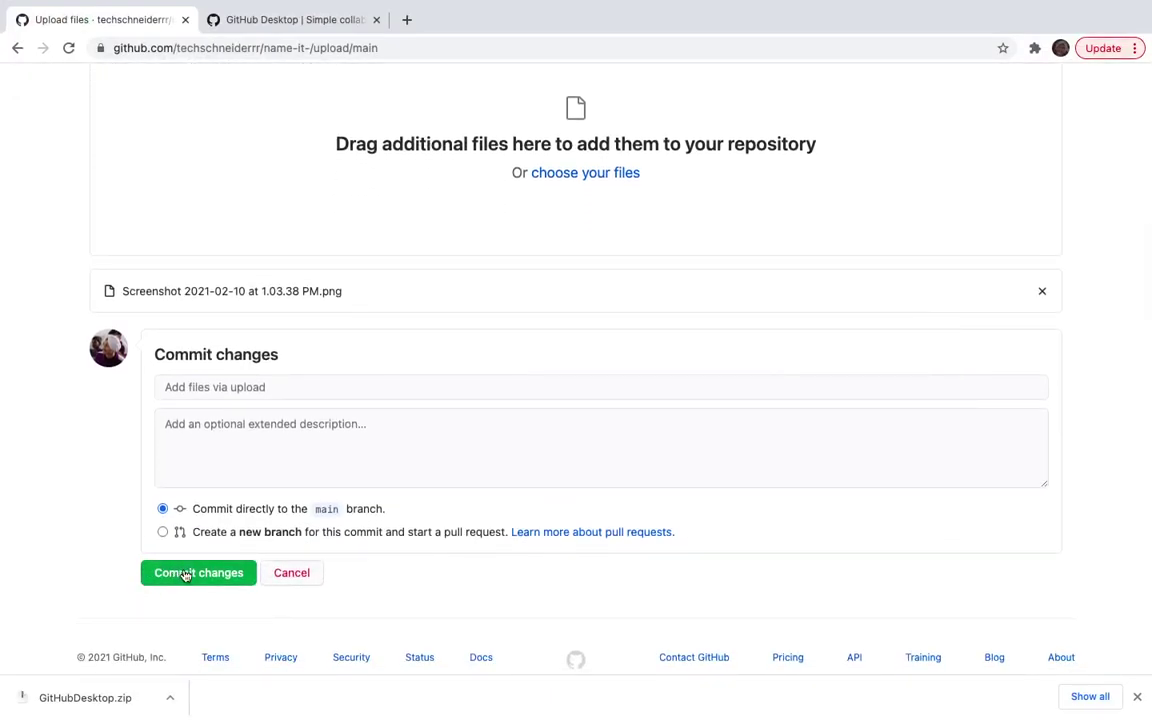
{"action": "left_click", "coordinate": [184, 574]}
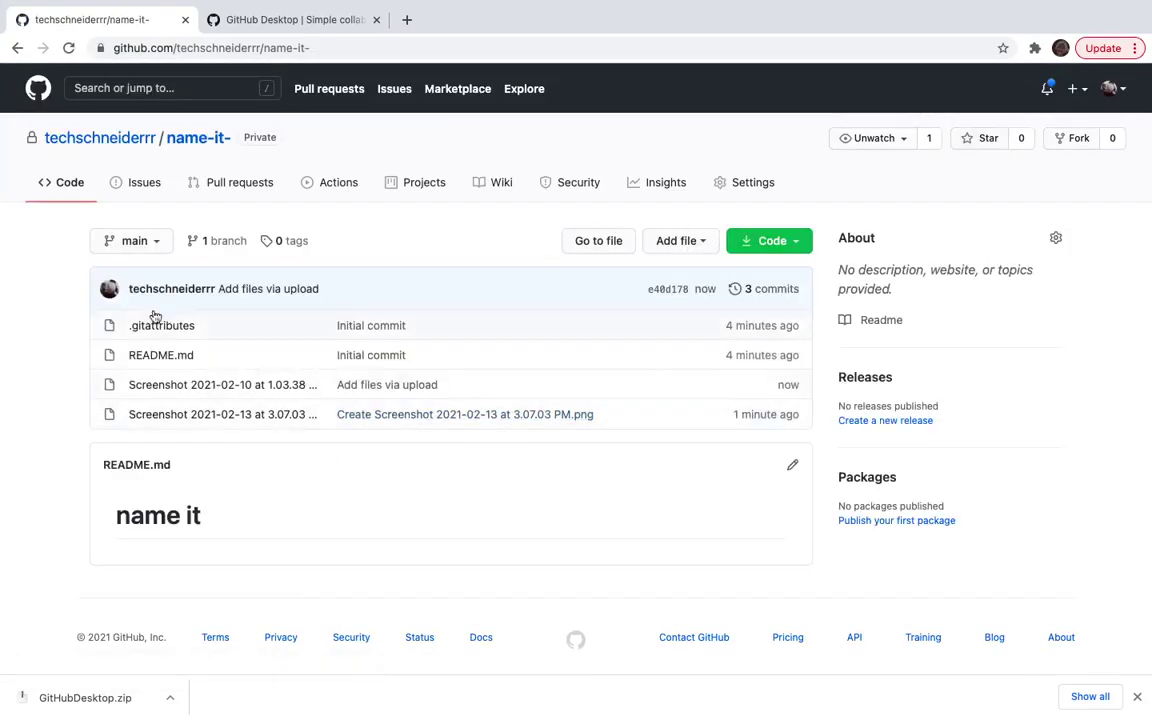
Open the uploaded Screenshot 2021-02-10 at 1.03.38 PM.png in the repository and check its image.
{"action": "left_click", "coordinate": [208, 388]}
{"action": "scroll", "coordinate": [273, 500], "scroll_direction": "down", "scroll_amount": 3}
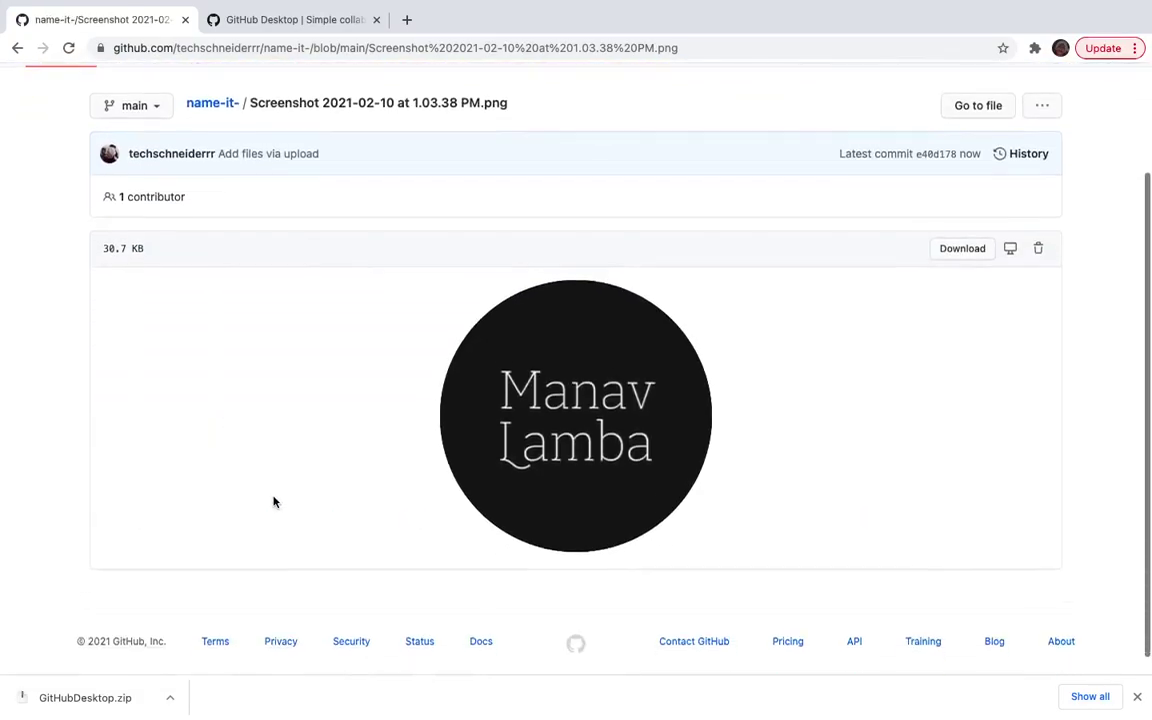
{"action": "scroll", "coordinate": [273, 502], "scroll_direction": "up", "scroll_amount": 3}
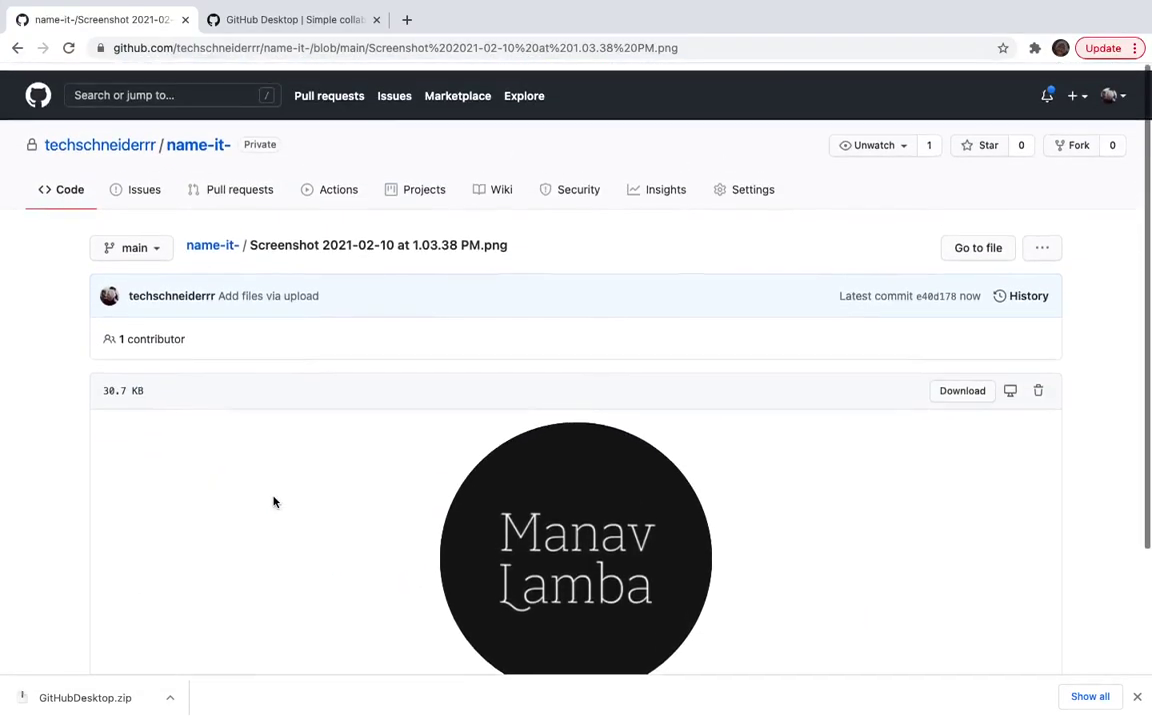